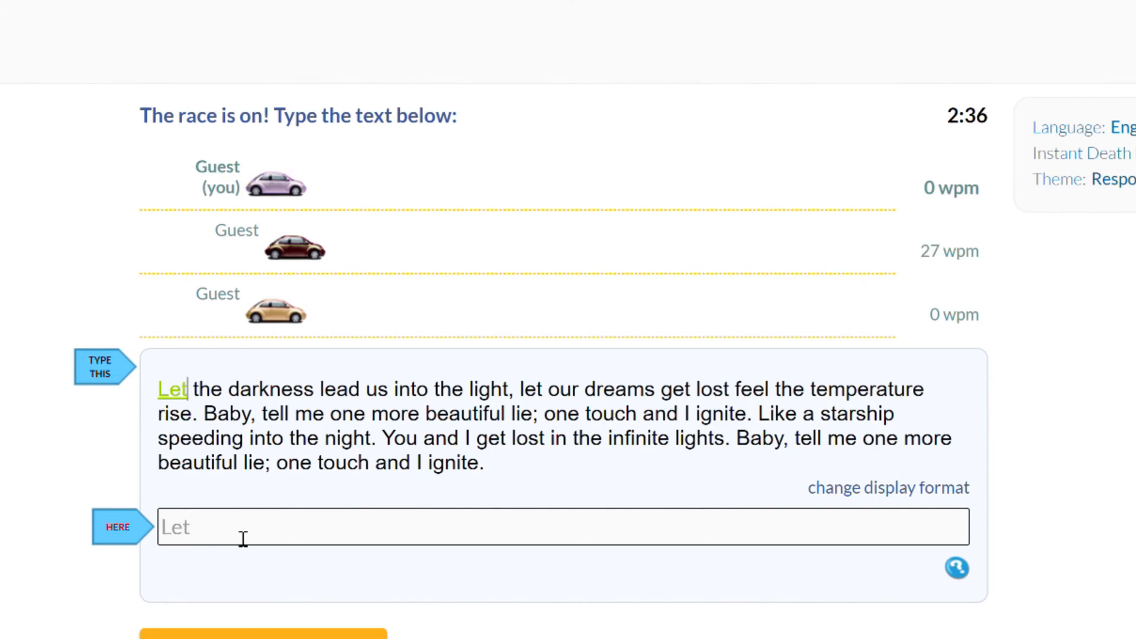
text(the d)
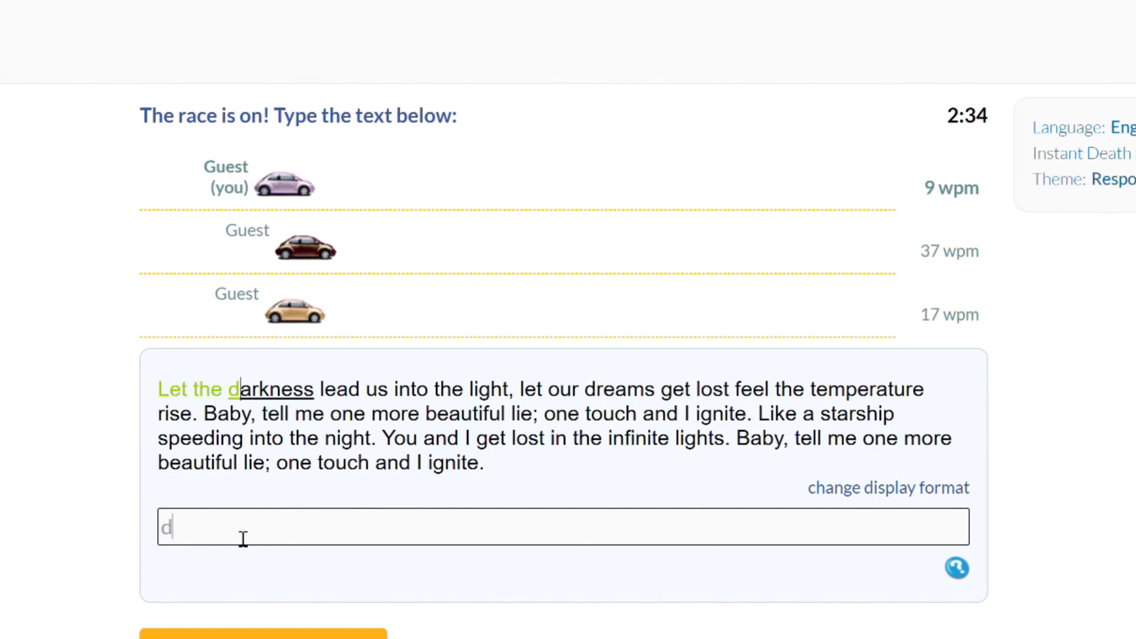
text(arkness )
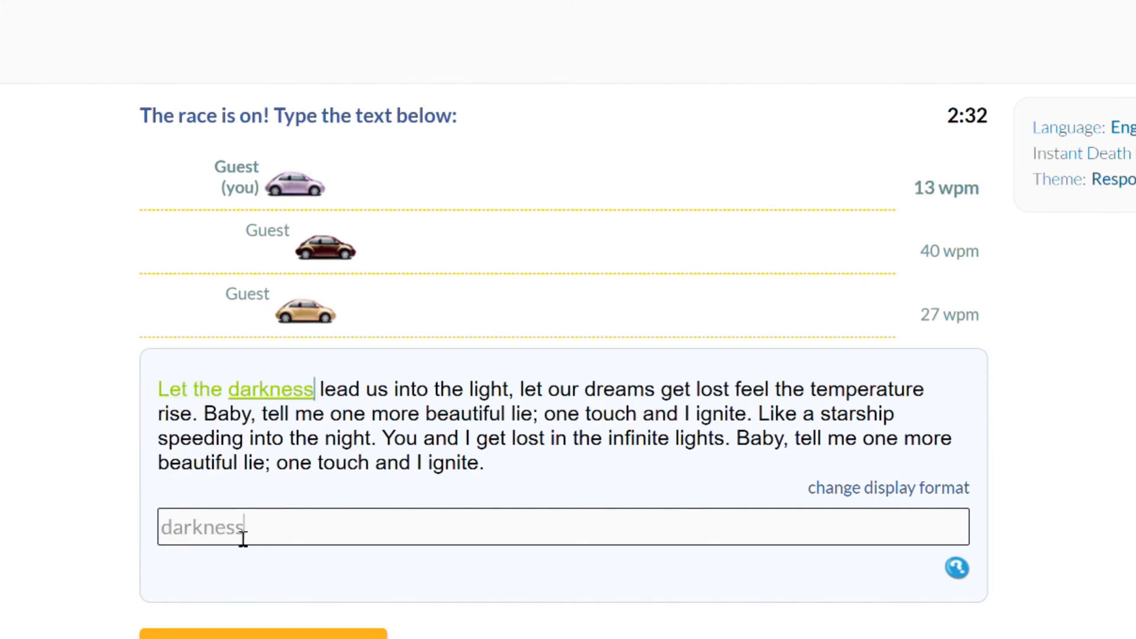
text(lea)
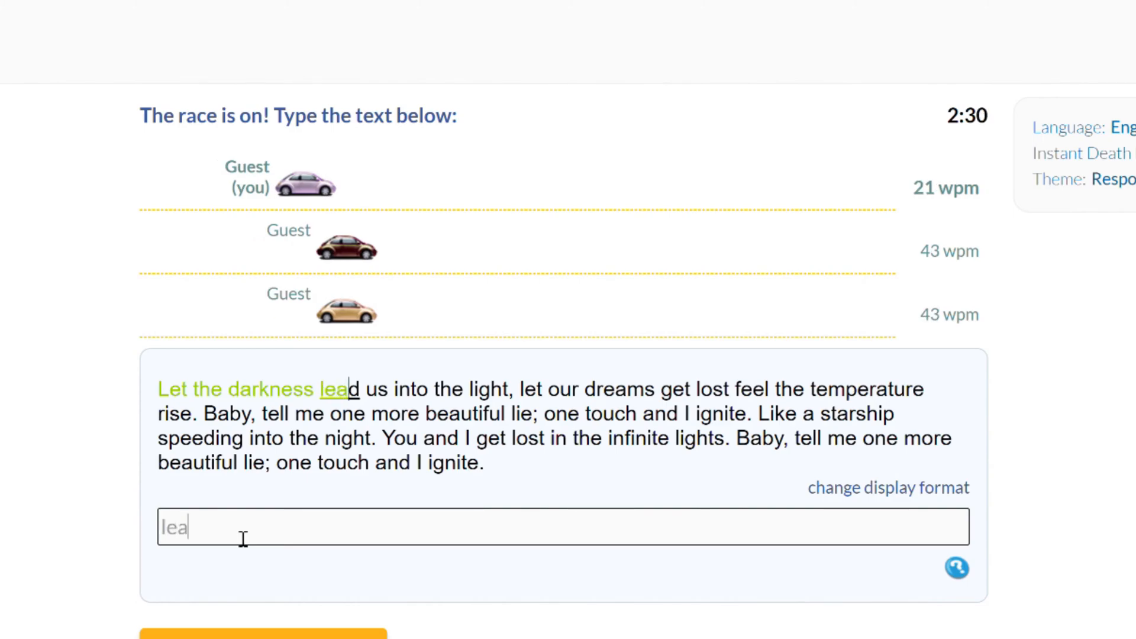
text(d )
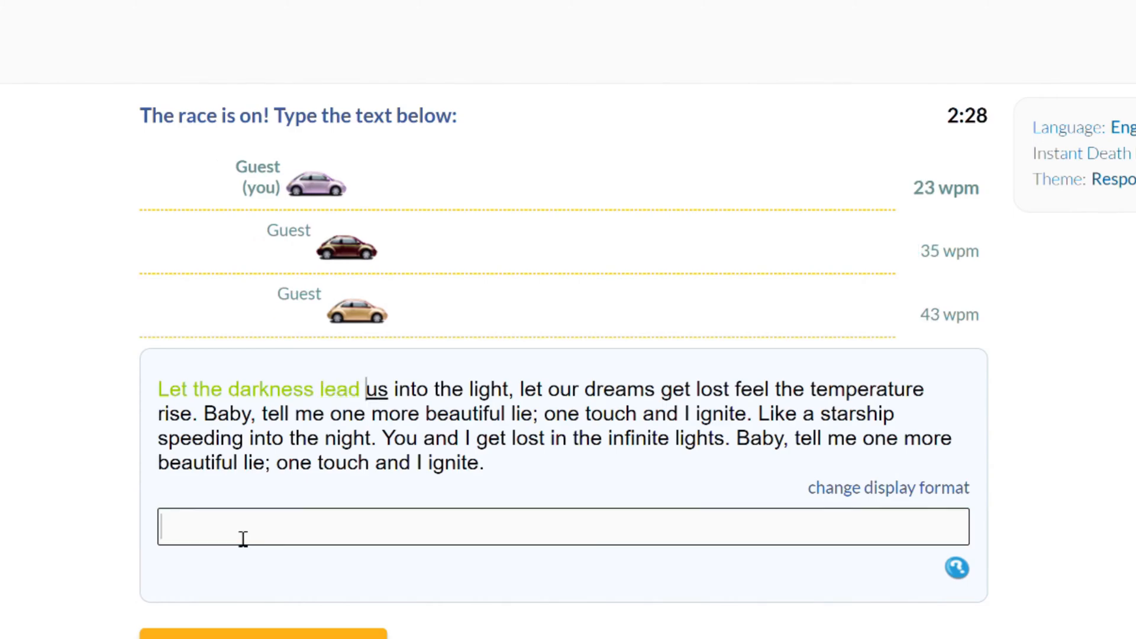
text(us ino)
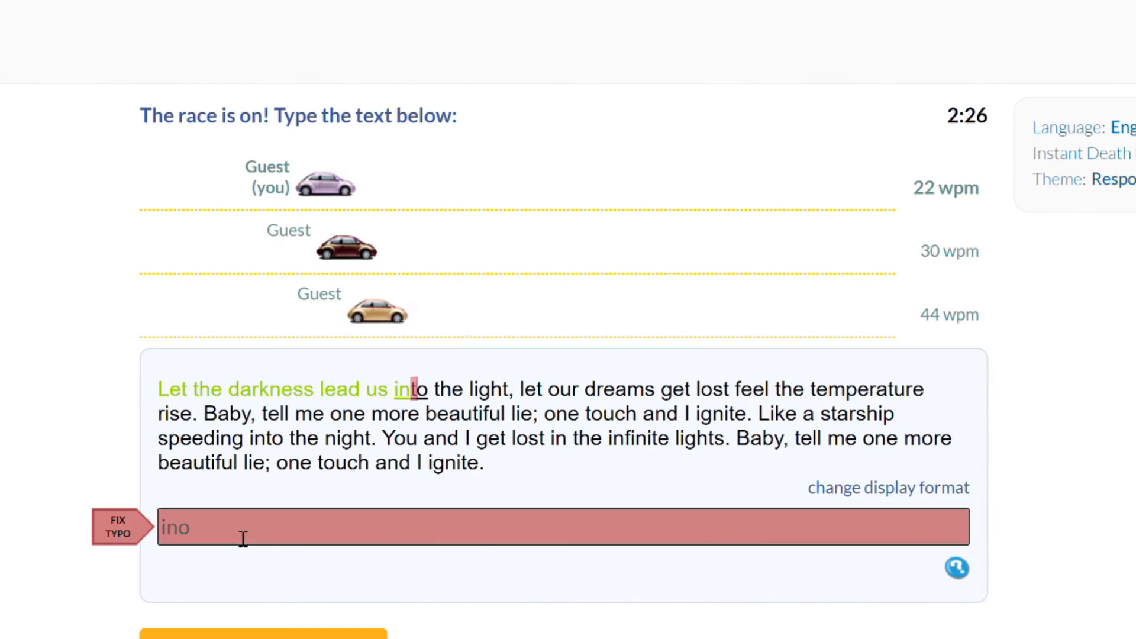
Step: Fix the typo in "into" while typing the race passage
key(BackSpace)
text(to th)
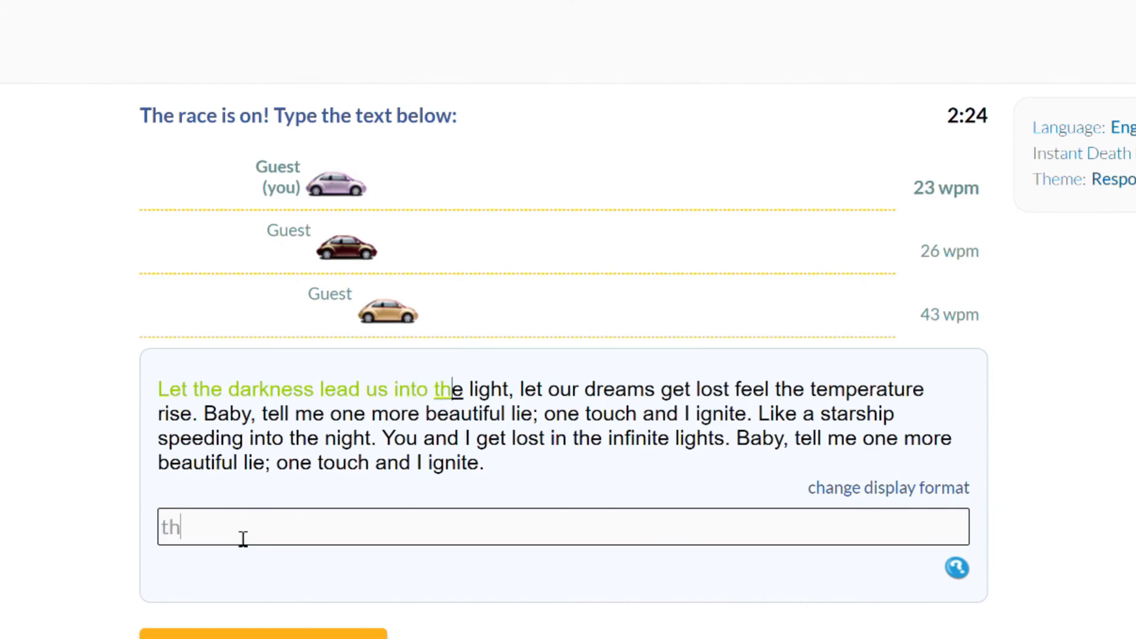
text(e)
text( li)
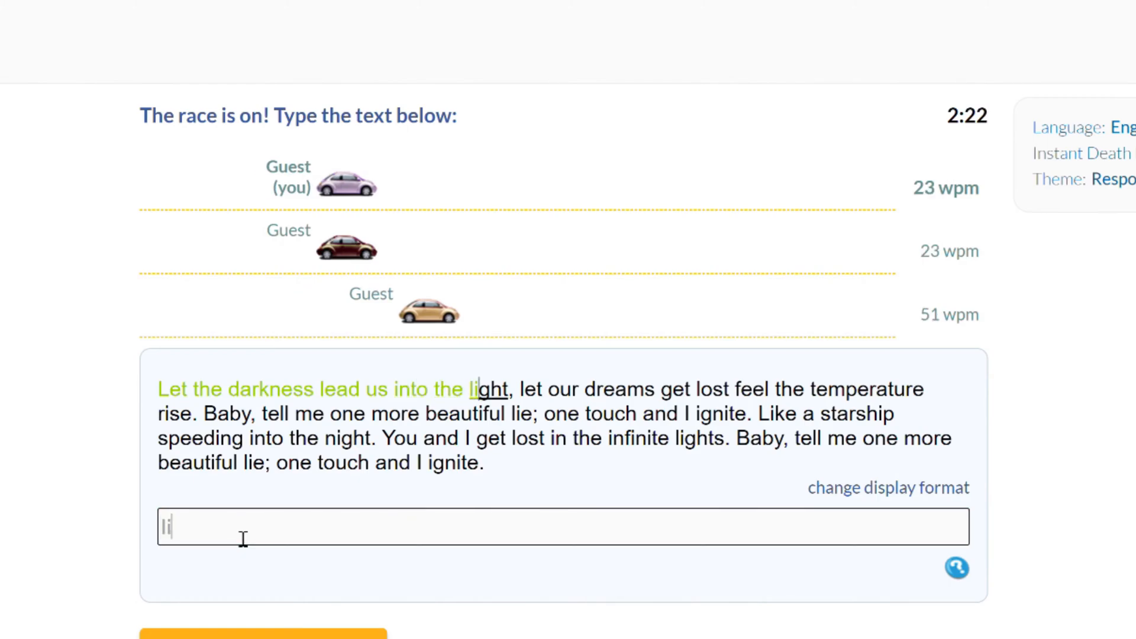
text(ght, l)
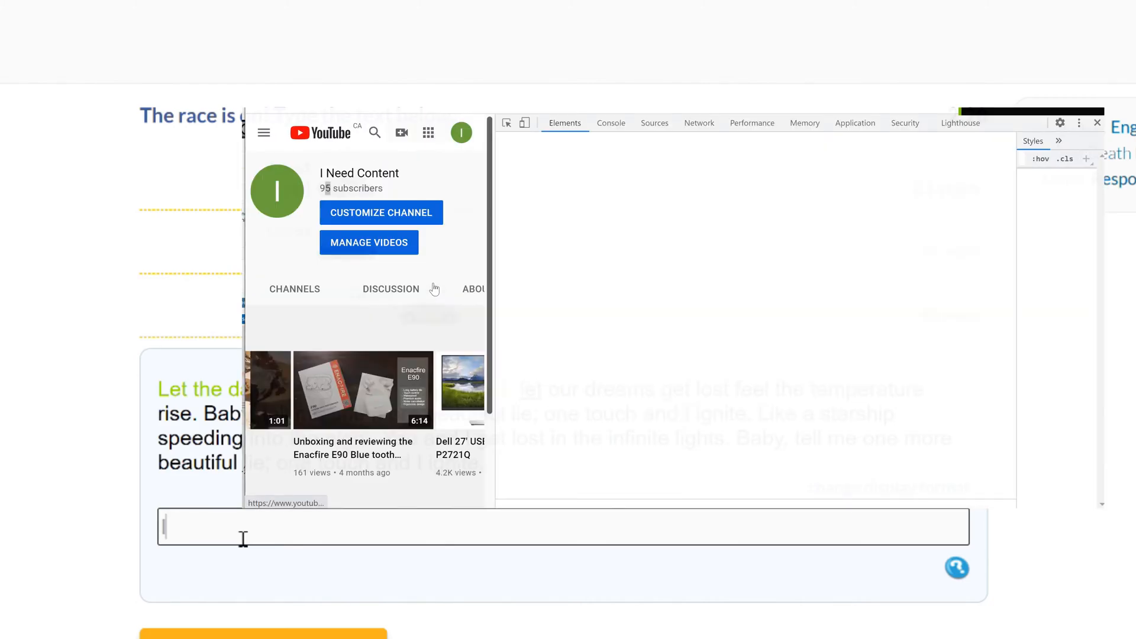
text(et our )
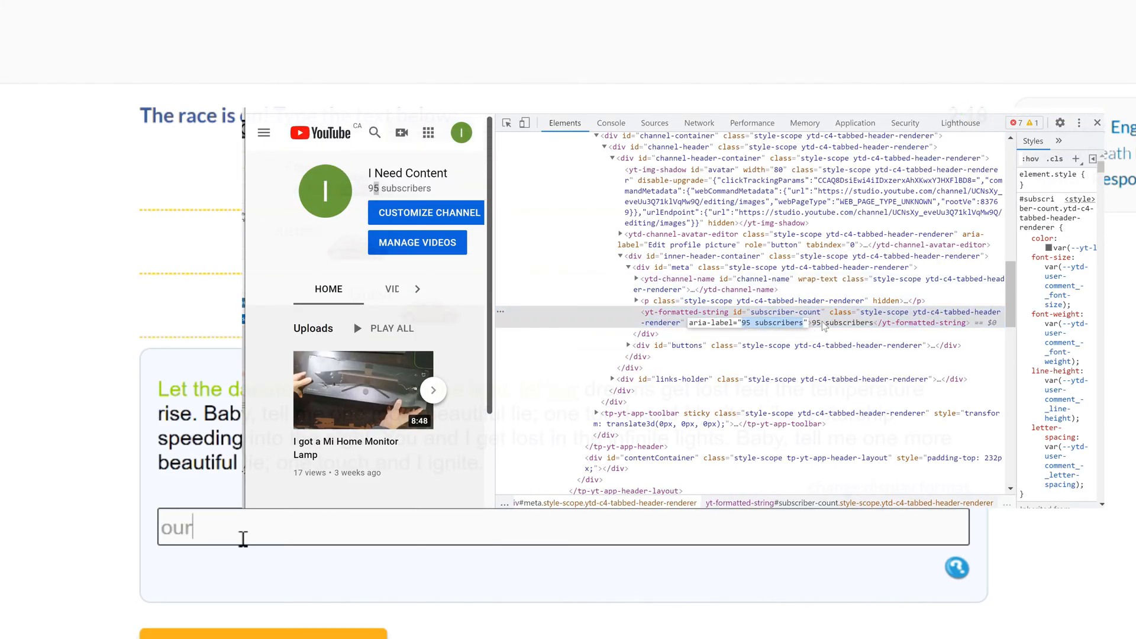
text(dreams)
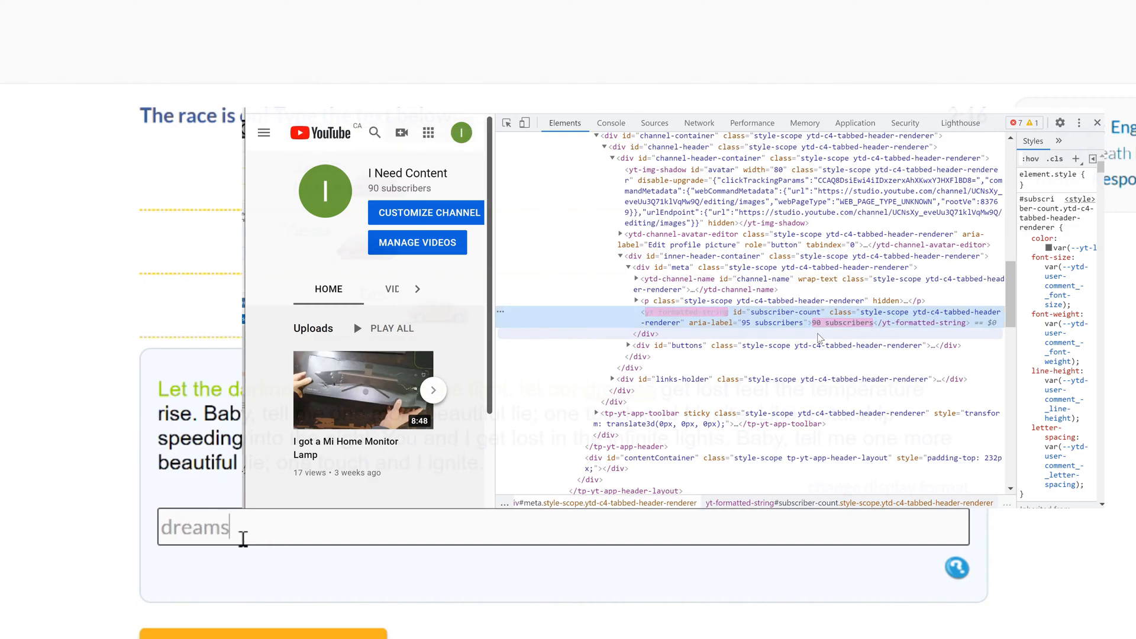
text( gee)
Step: Correct the mistyped word while editing the subscriber count to 90
key(BackSpace)
text(t los)
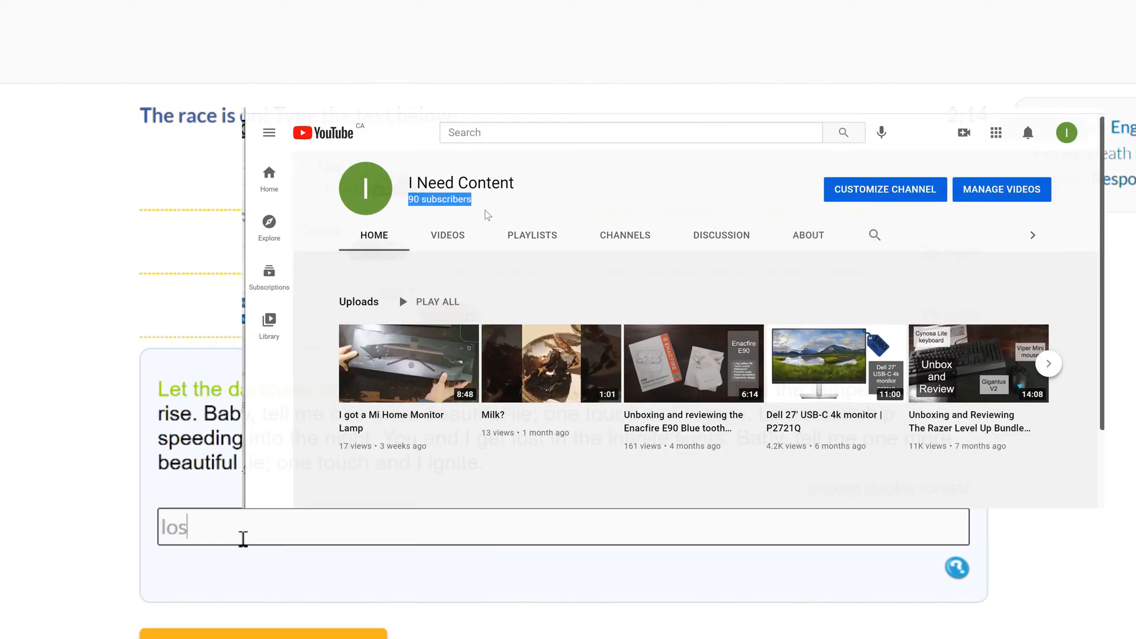
text(t feel the tempet)
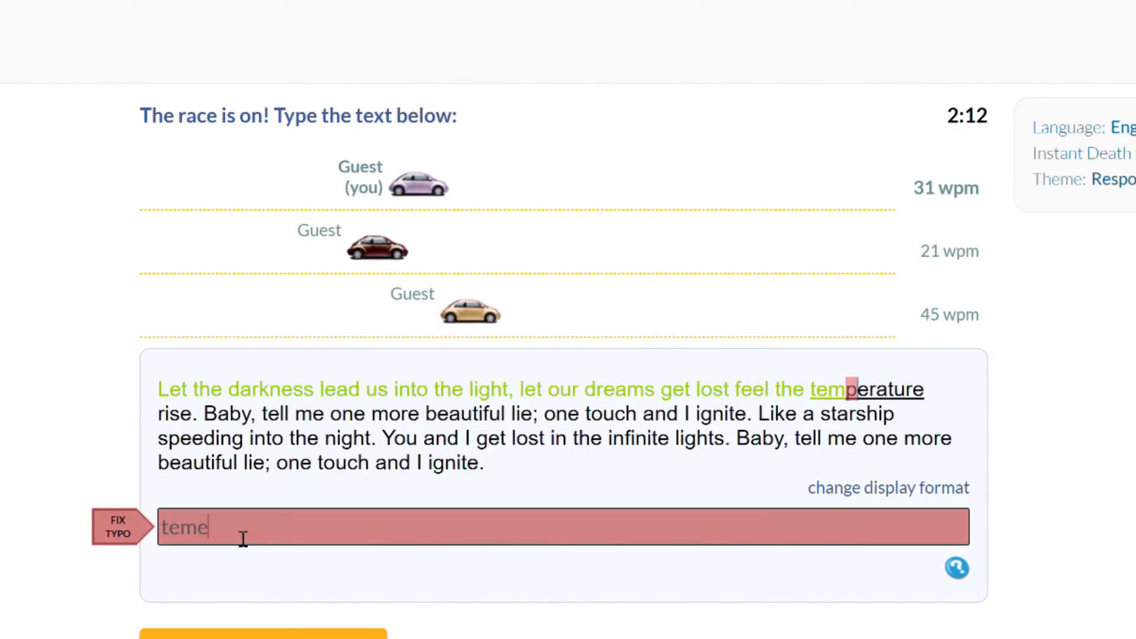
Step: Send the run of "Help me dude" messages followed by the "Dudeuude" message
key(BackSpace)
text(ratu)
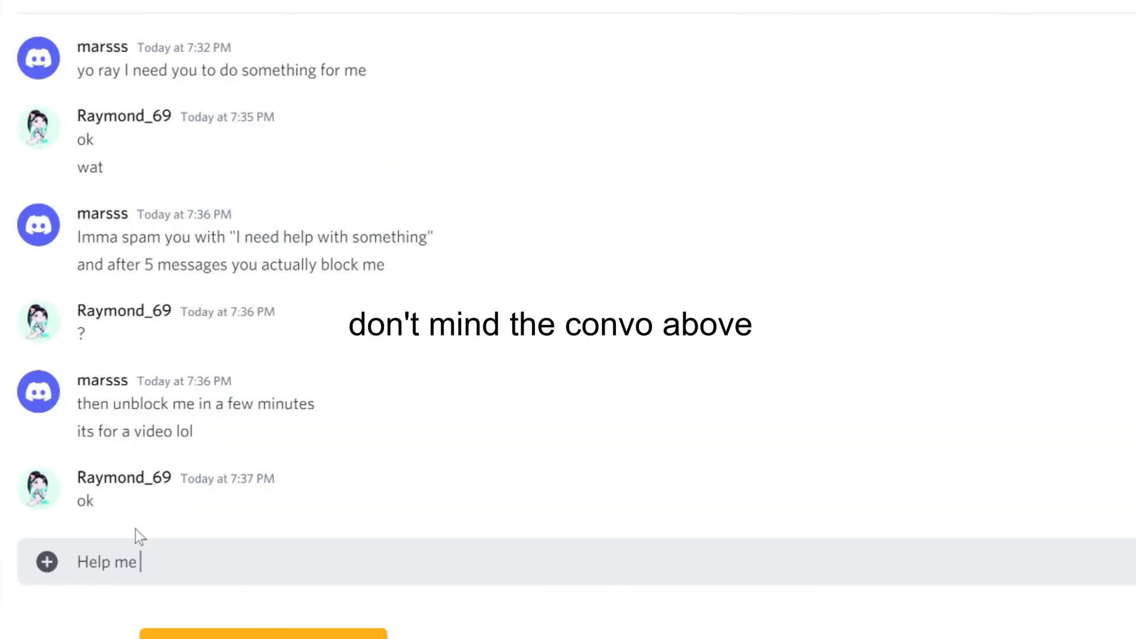
text( dude)
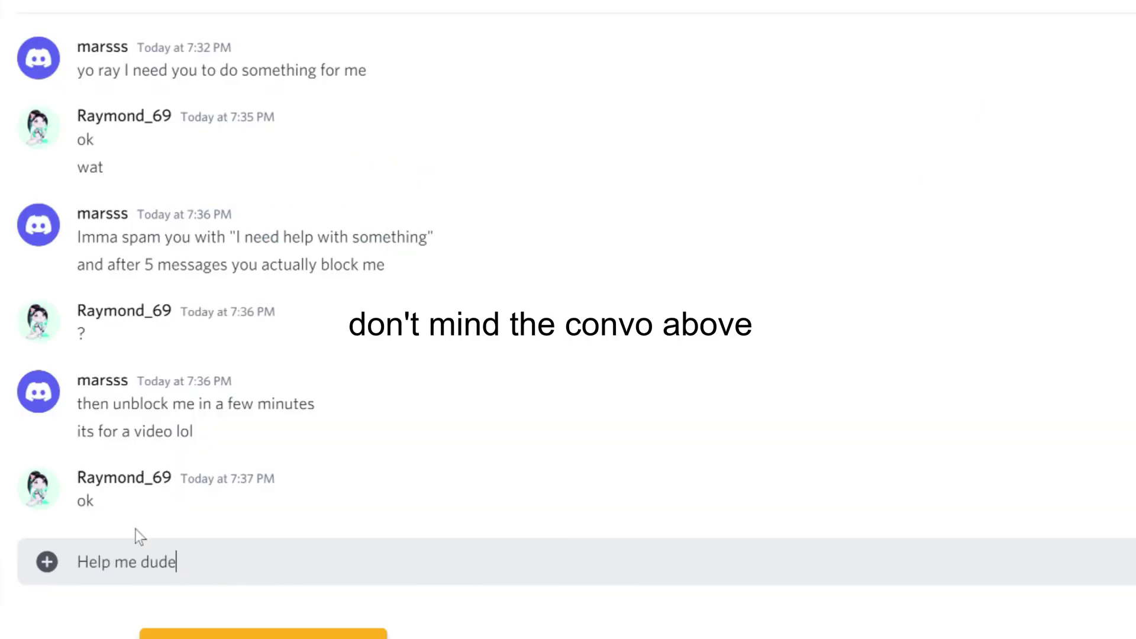
key(Return)
text(Help me dude)
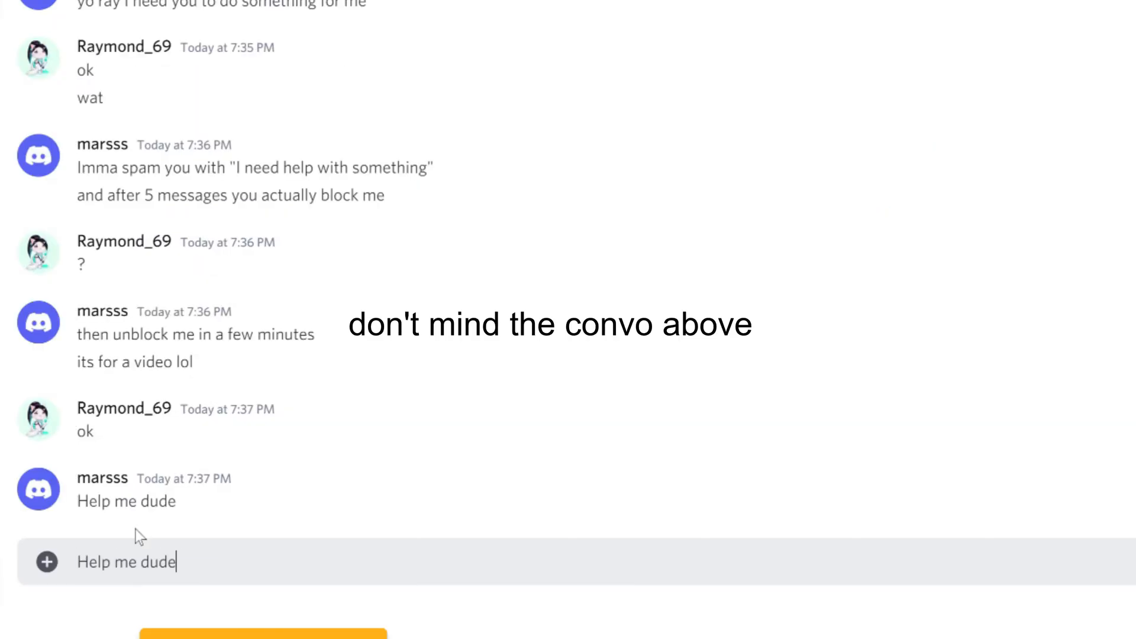
key(Return)
text(Help me dude)
key(Return)
text(Help me dude Help me dude Help me dude)
key(Return)
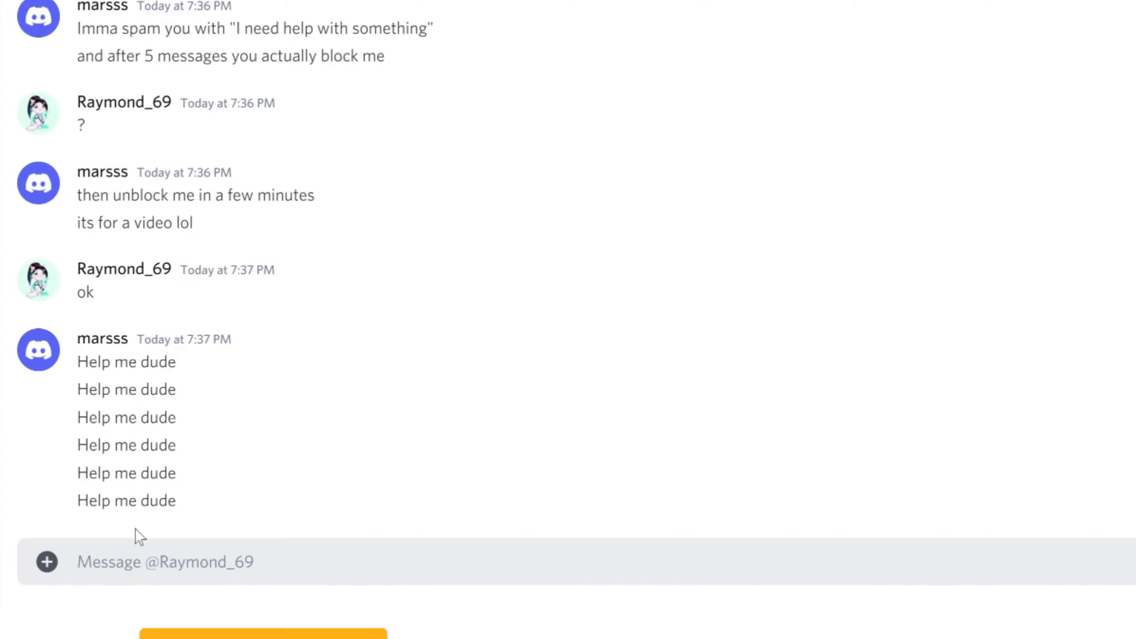
text(Help me dude)
key(Return)
text(Dudeu)
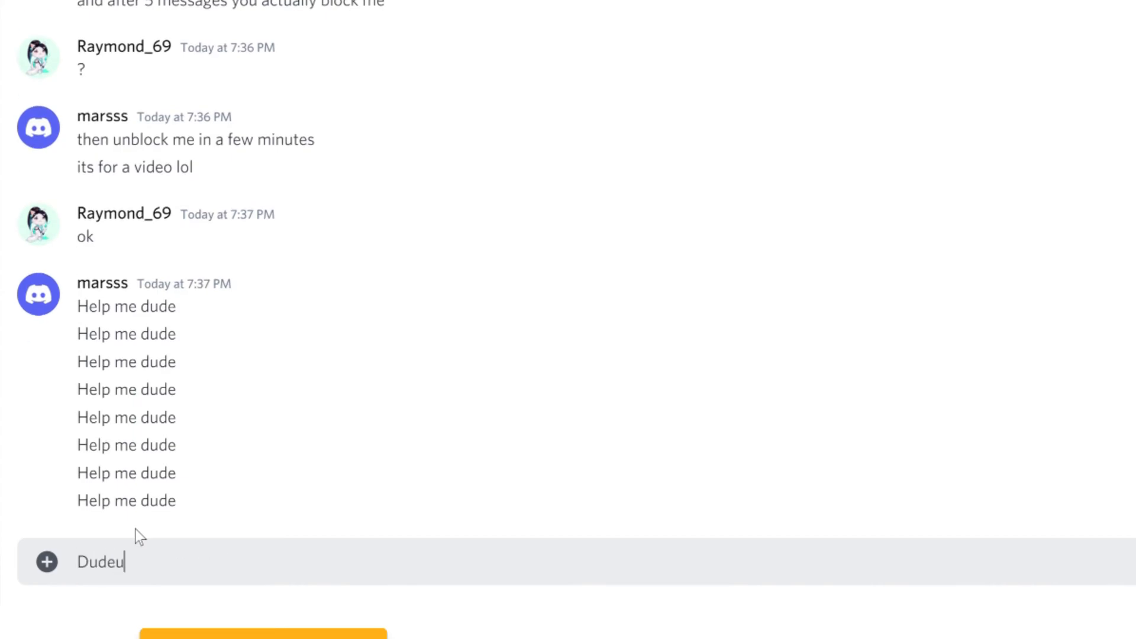
text(ude)
key(Return)
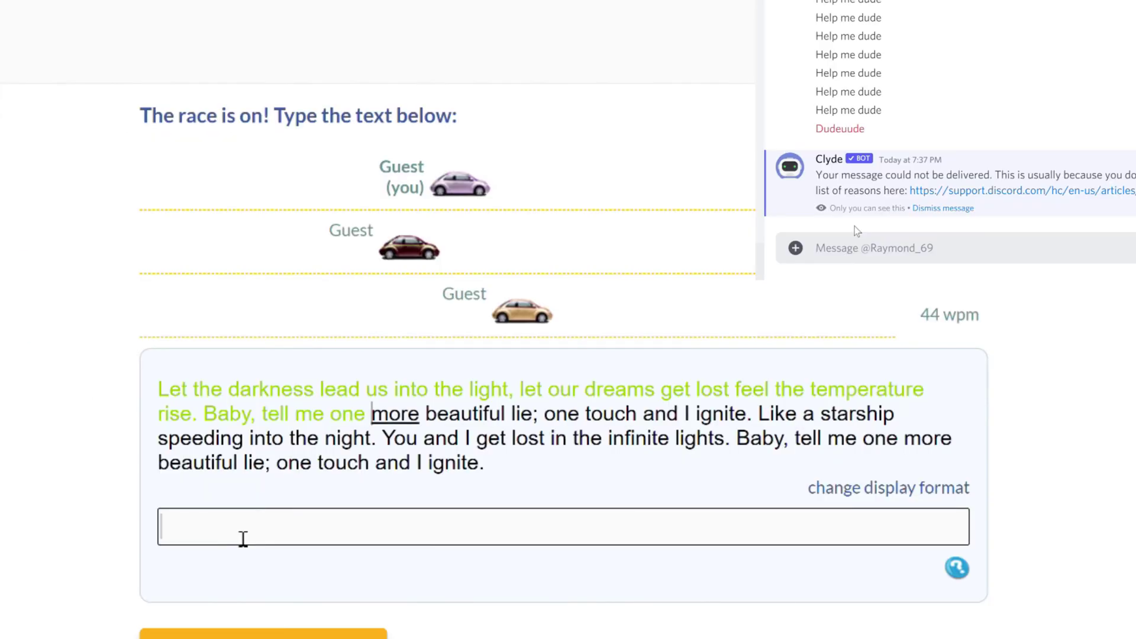
text(more b)
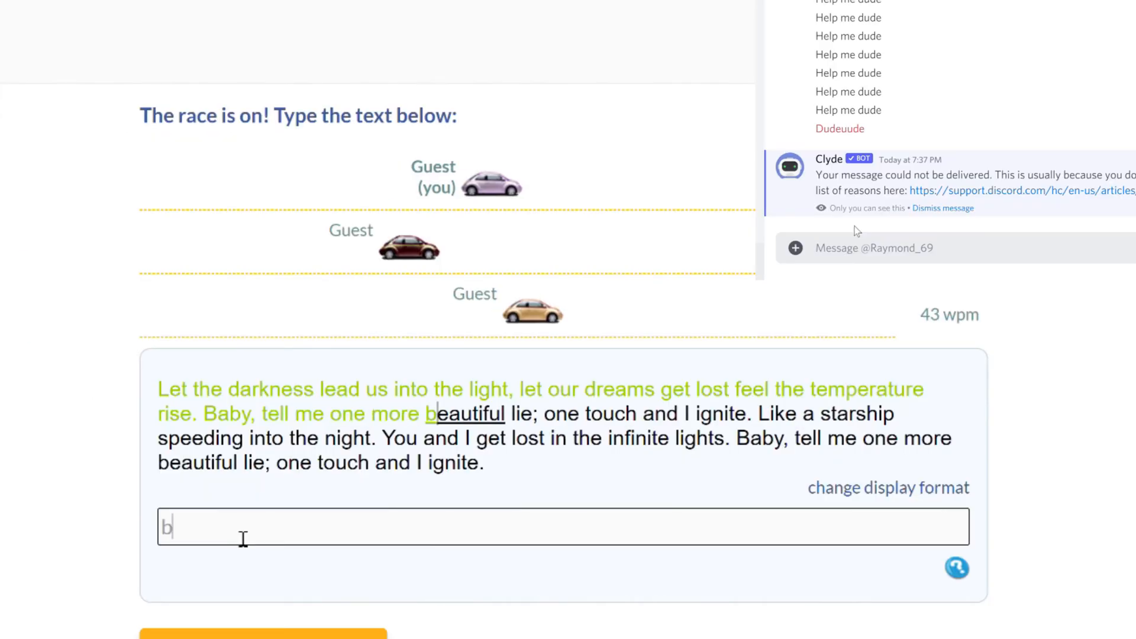
text(euti)
Step: Edit the race passage span in page source and continue typing through "into the night. You and"
key(BackSpace)
key(BackSpace)
key(BackSpace)
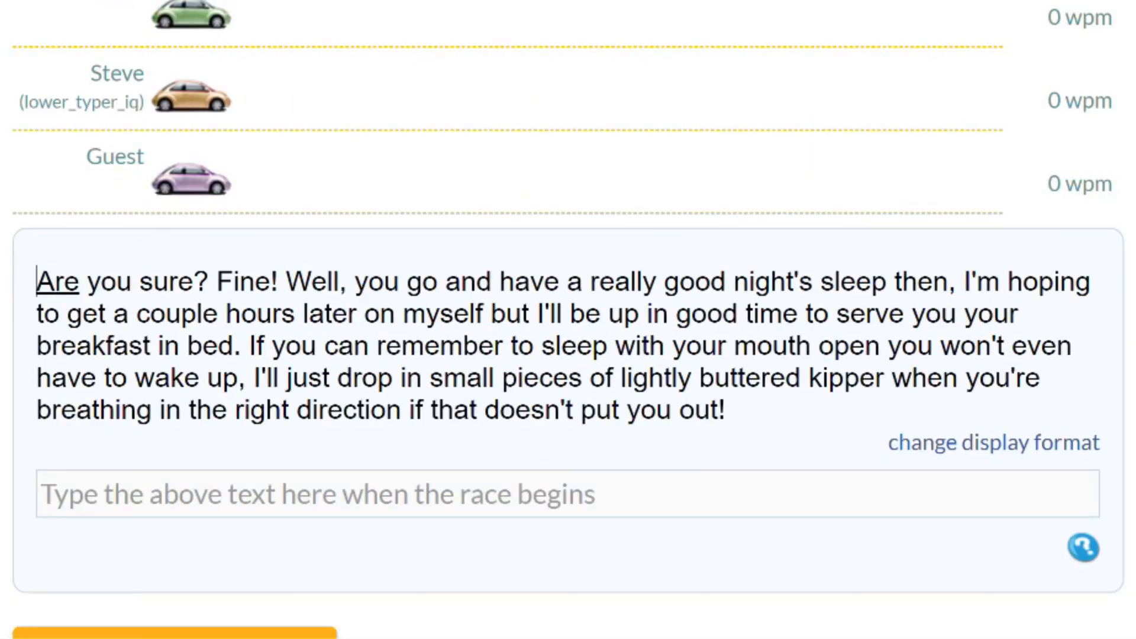
scroll(568, 356, down, 5)
scroll(568, 355, down, 2)
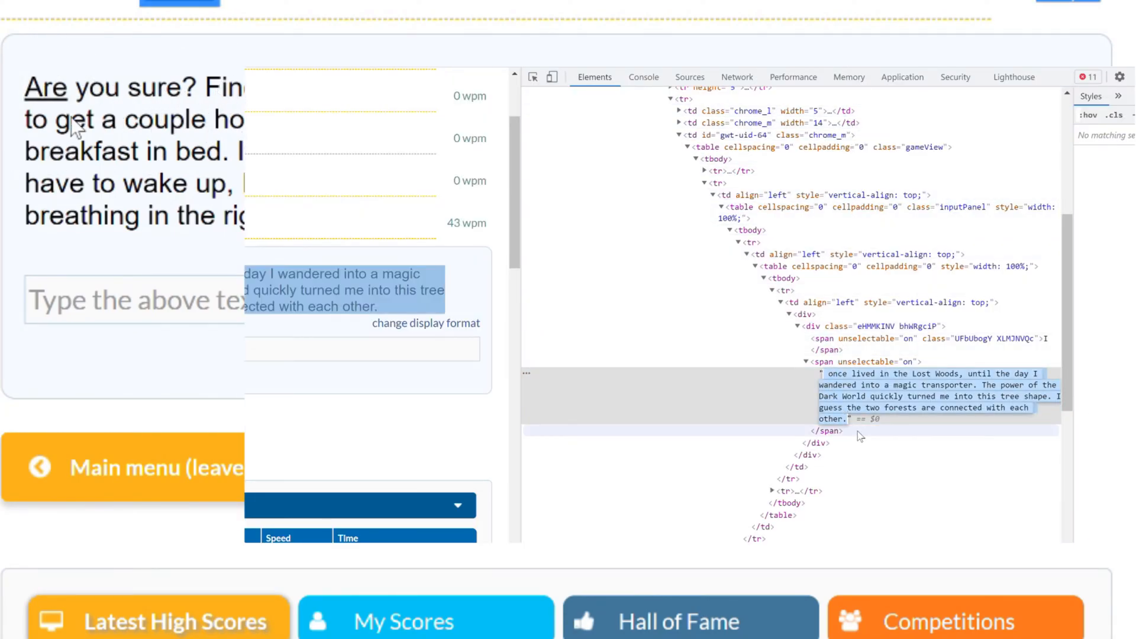
double_click(826, 380)
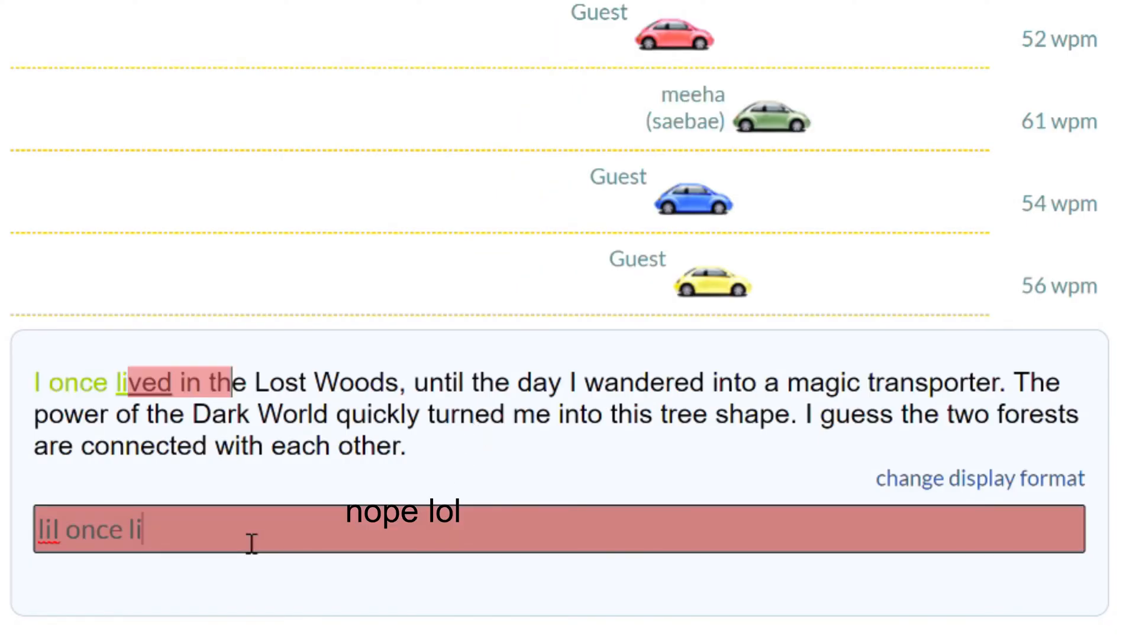
text(ght,)
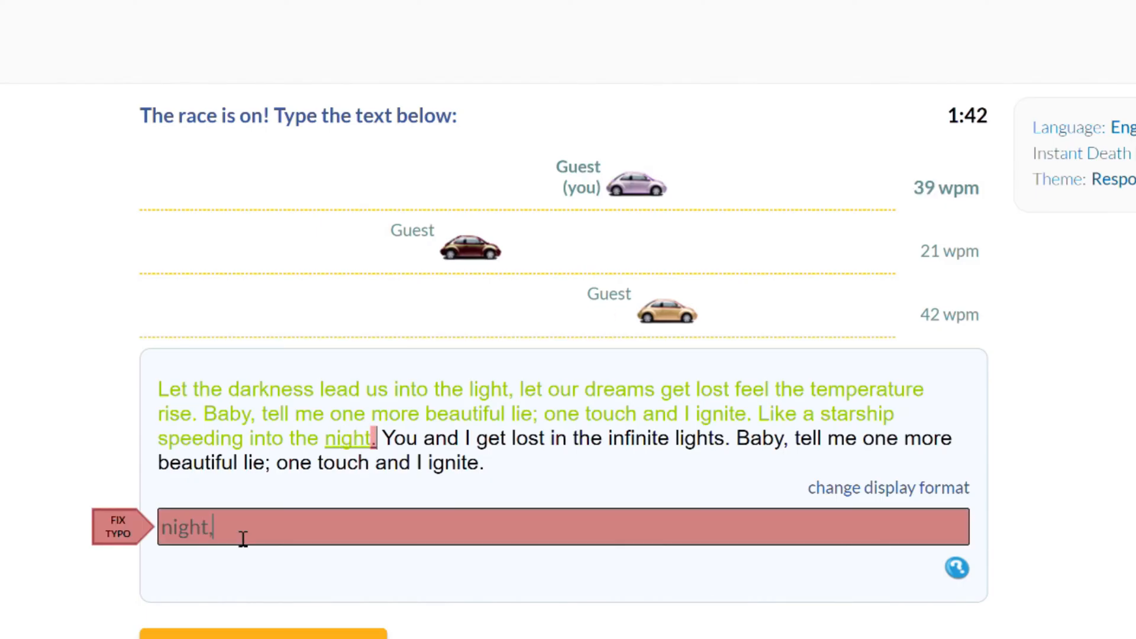
key(BackSpace)
text(. You and )
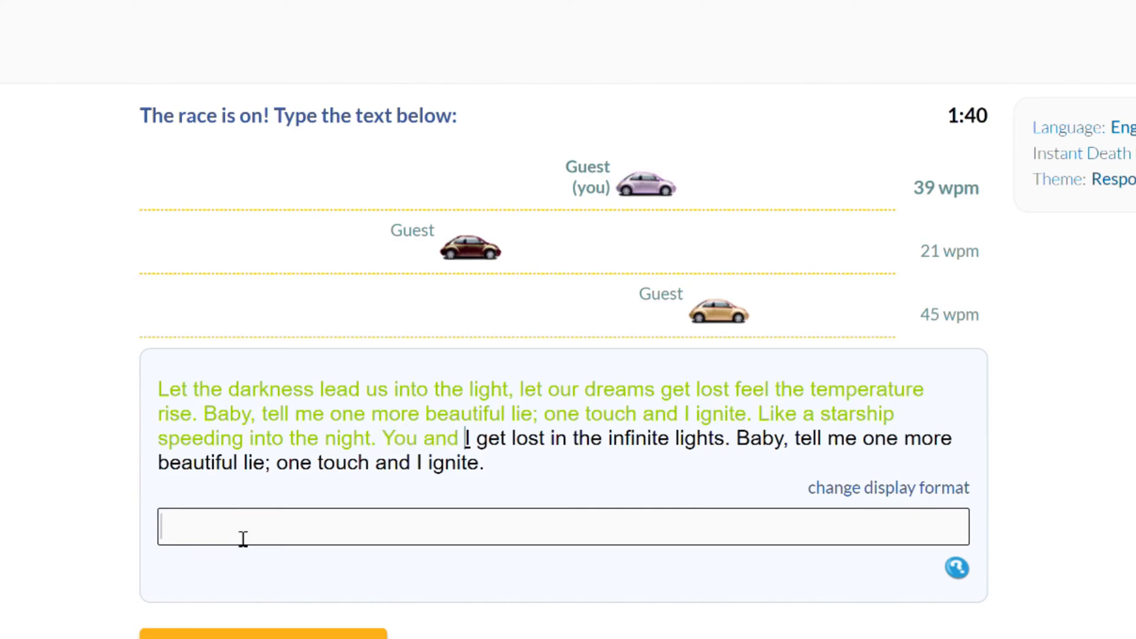
text(i)
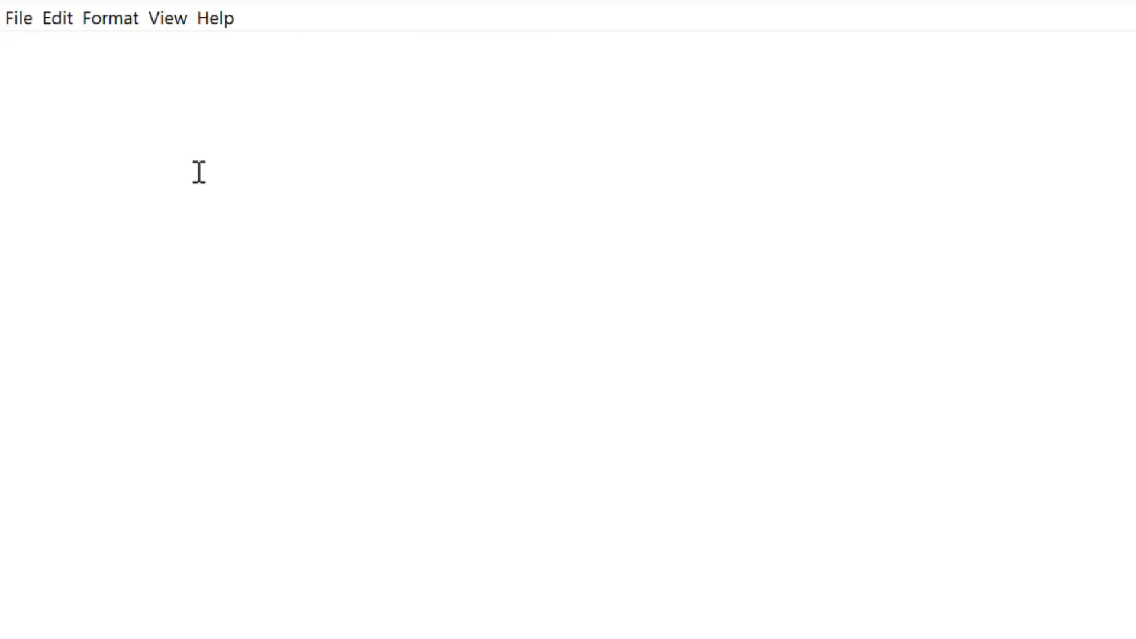
text(hi"))
key(Return)
key(Return)
text(wher)
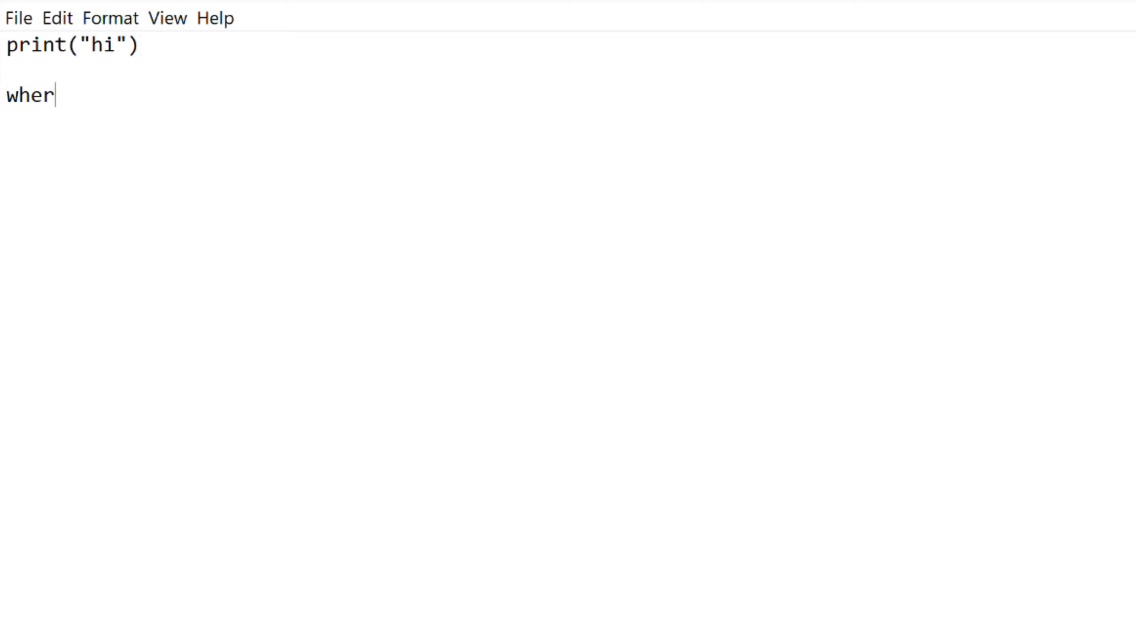
text(e is the run button?)
text(HOW DOES C)
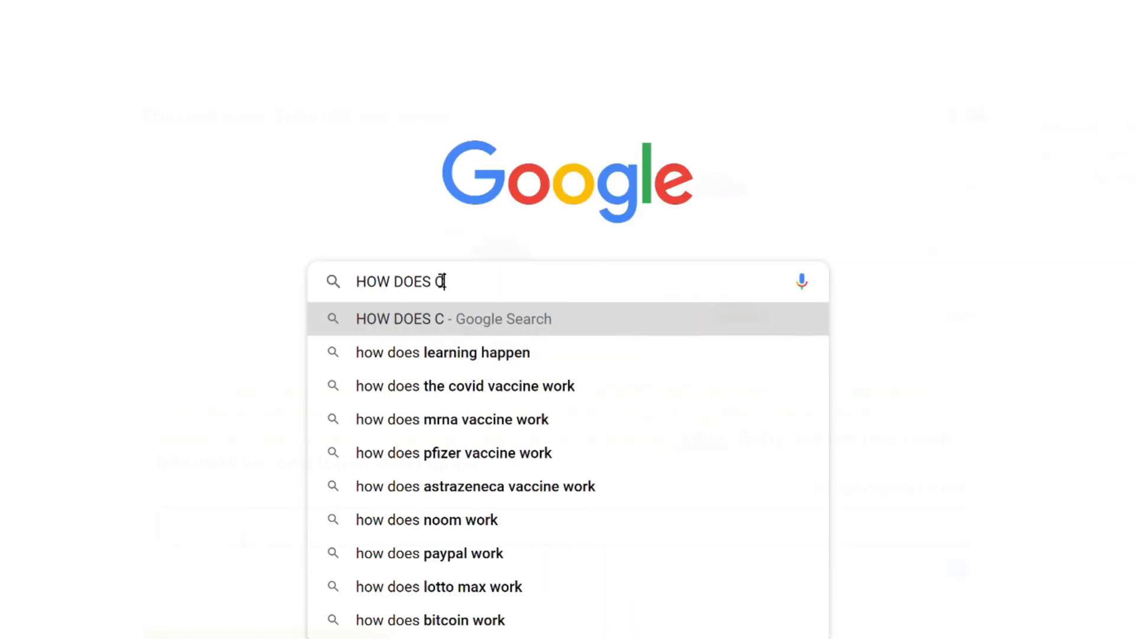
text(++ WORK?)
Step: Rewrite the Google query toward "c# sample code" before entering "type racer"
key(BackSpace)
key(BackSpace)
key(BackSpace)
key(BackSpace)
key(BackSpace)
key(BackSpace)
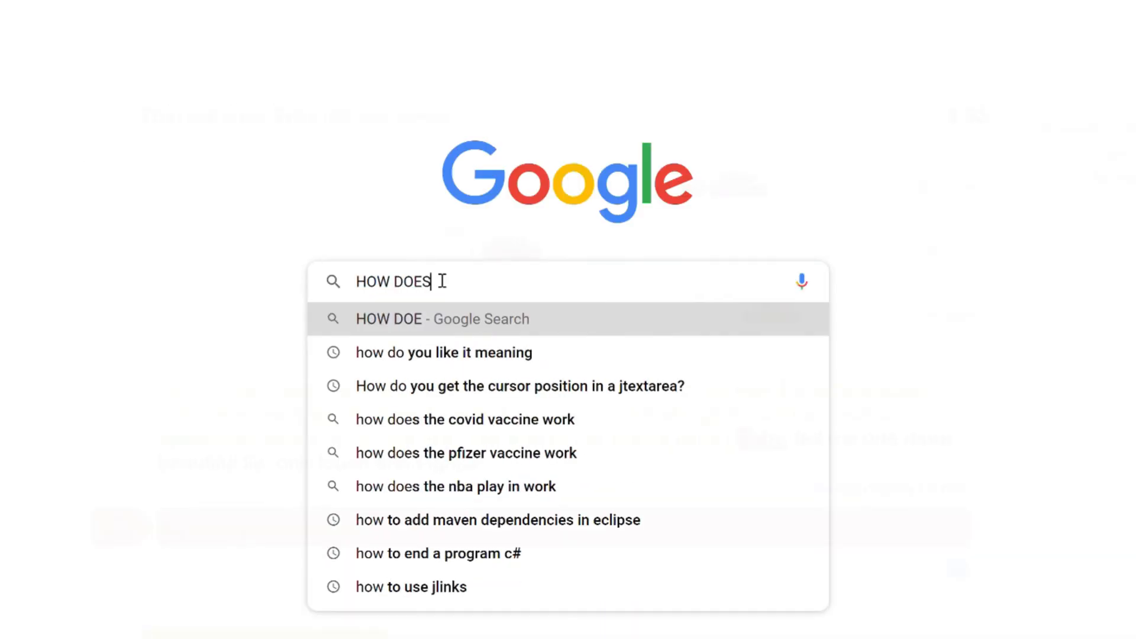
text(S C WORK)
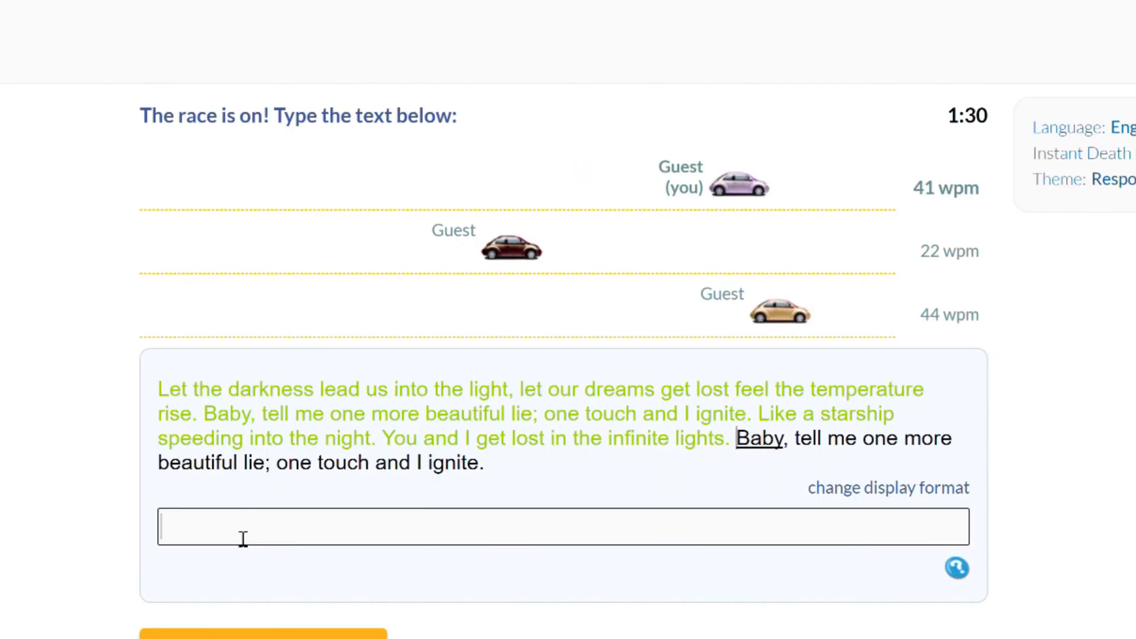
text(c#)
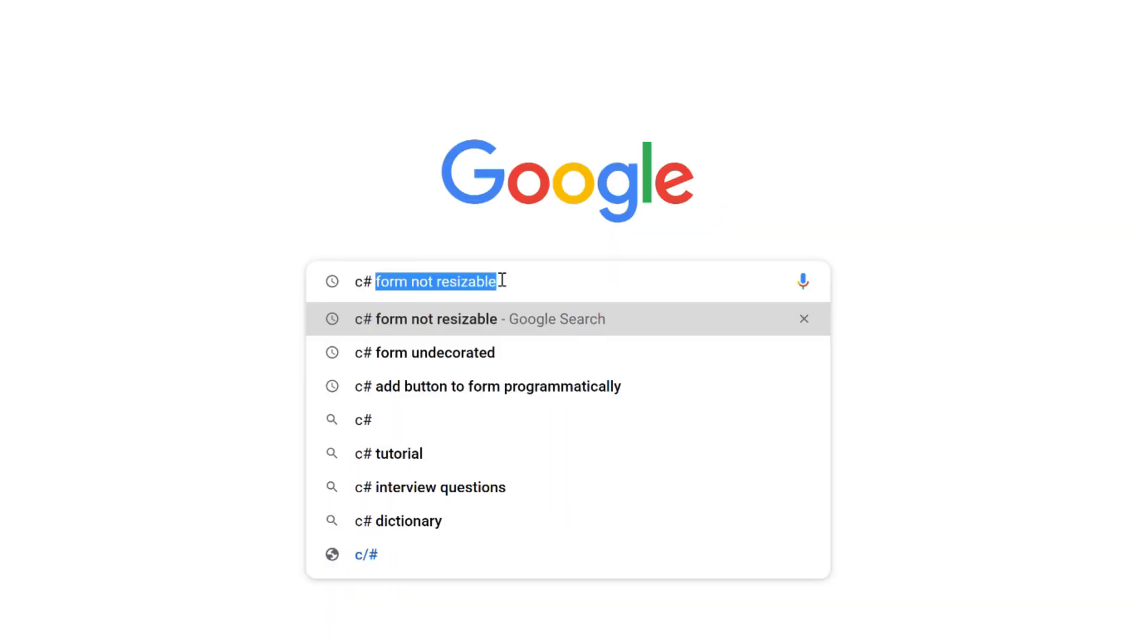
text( sm)
key(BackSpace)
text(ample co)
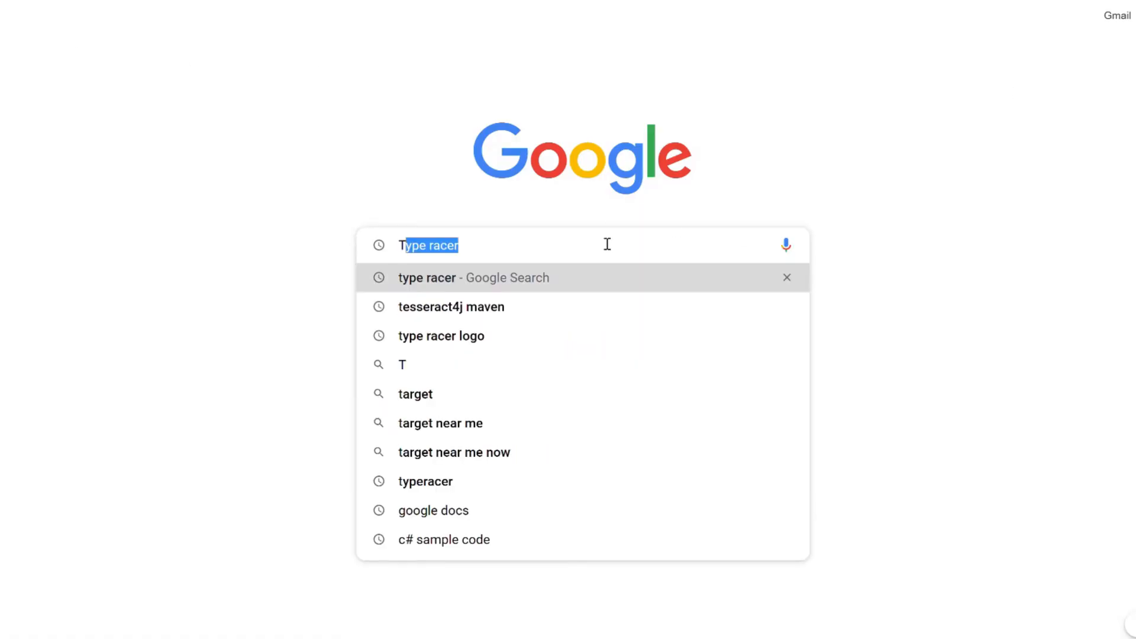
Step: Run the Google search for "Tesseract api java"
key(Return)
scroll(346, 176, down, 4)
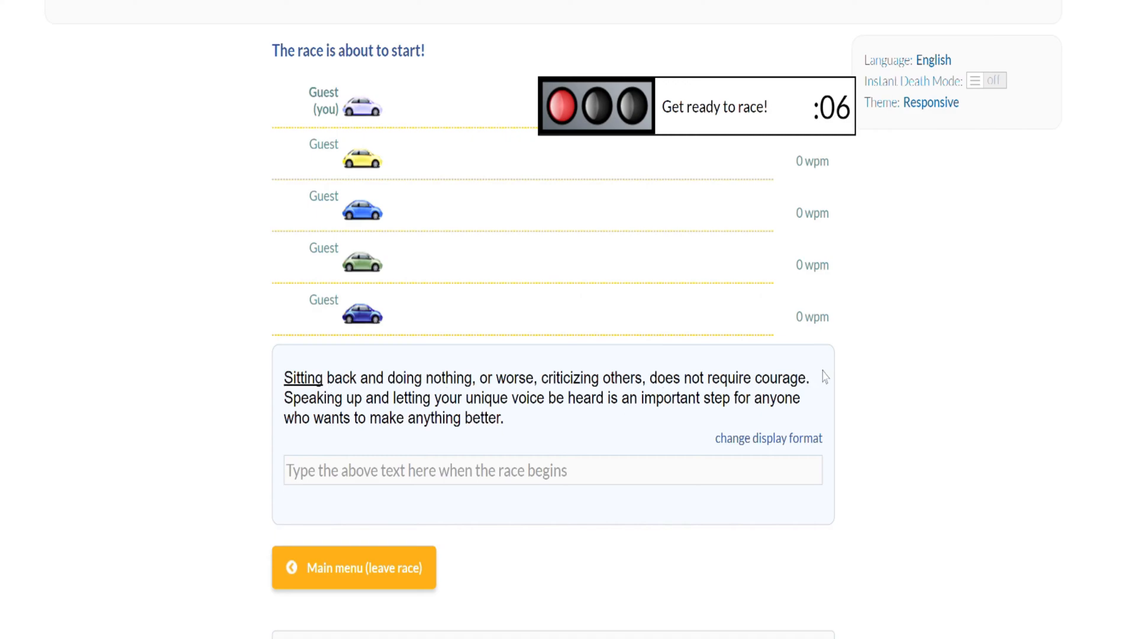
Step: Drag a selection across the TypeRacer race text area
drag(282, 515, 475, 410)
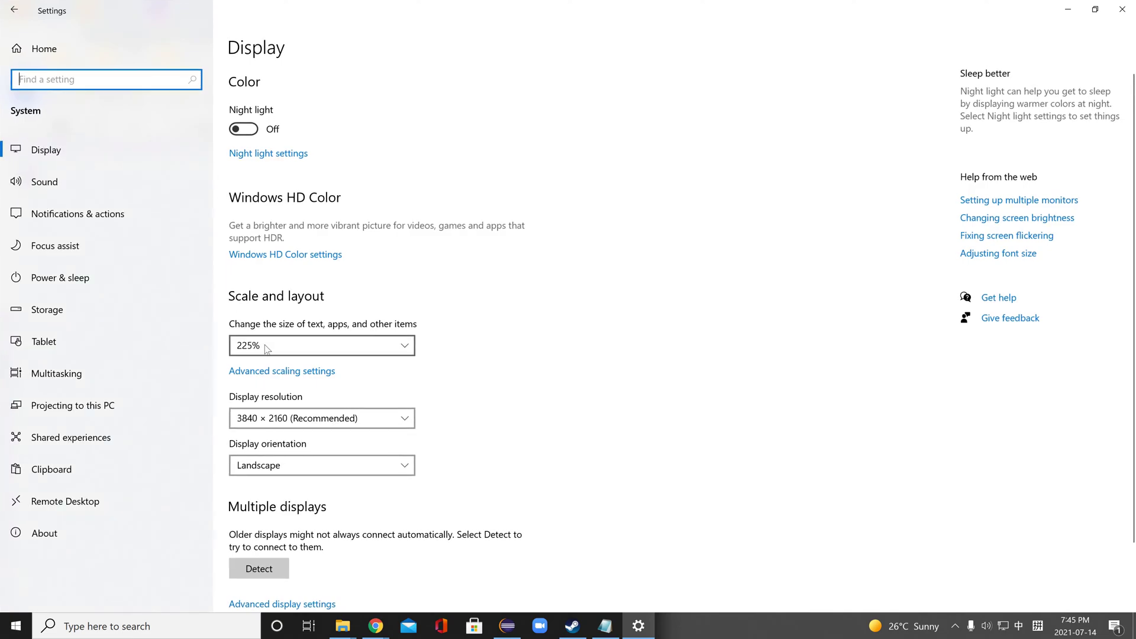
Step: Show the display Scale choices in Windows Settings at 100%
click(265, 345)
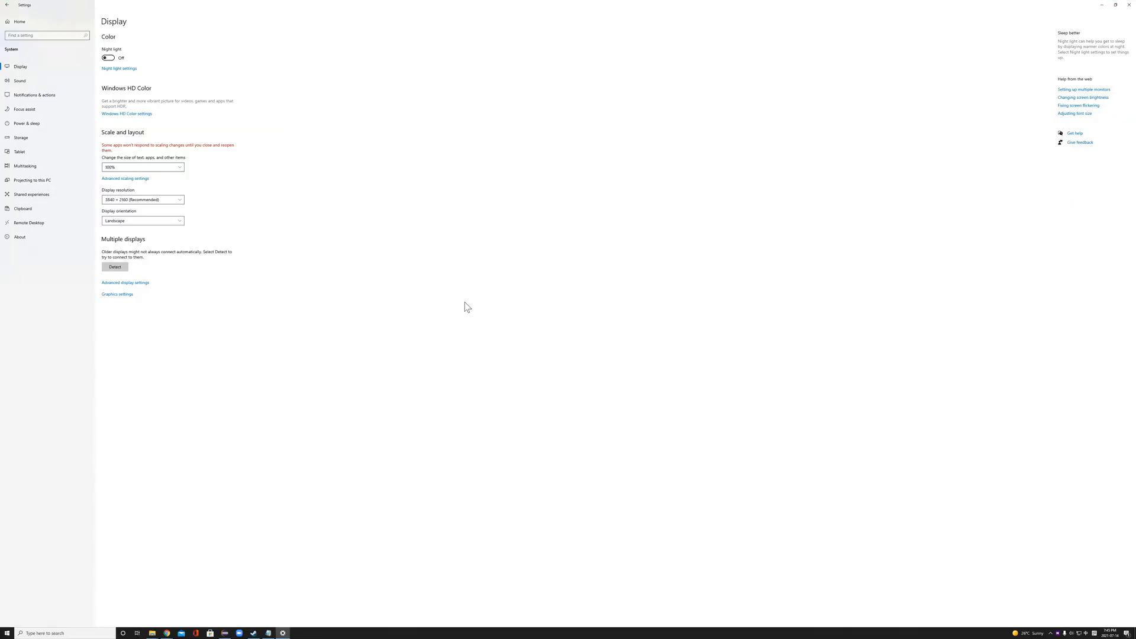
Step: Change the Windows display scaling to 225%
click(168, 168)
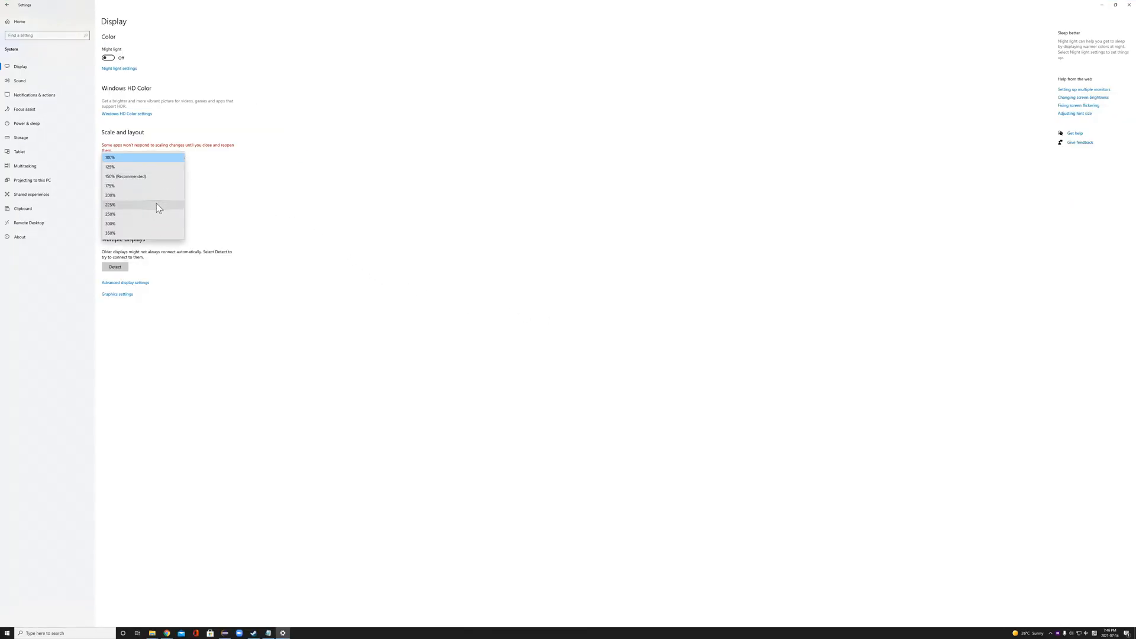
click(157, 205)
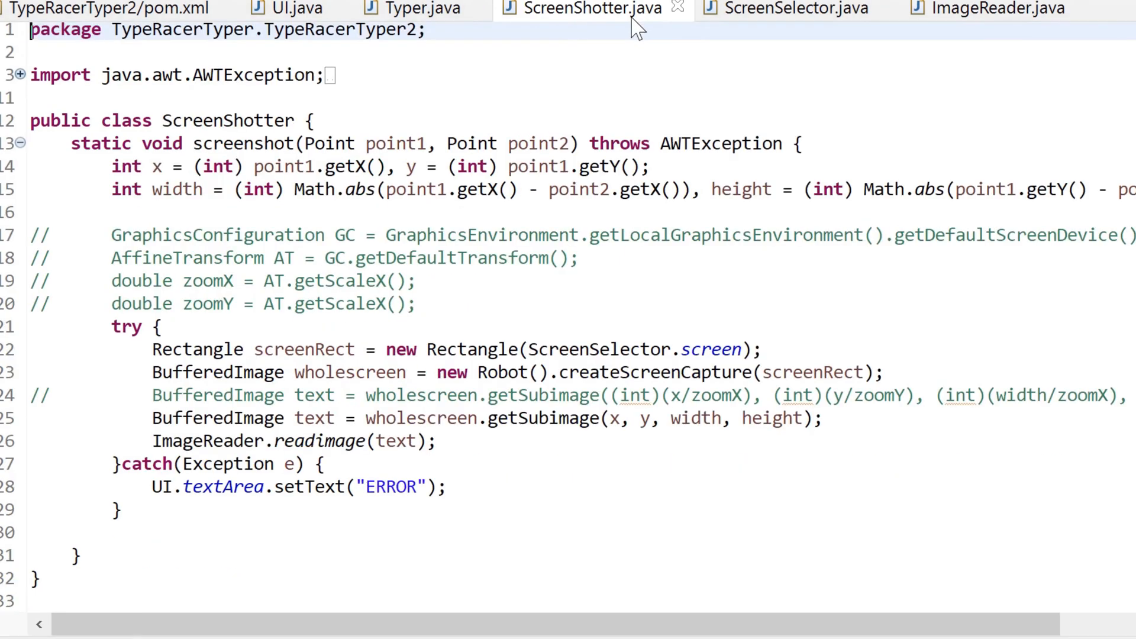
drag(32, 234, 578, 258)
click(578, 258)
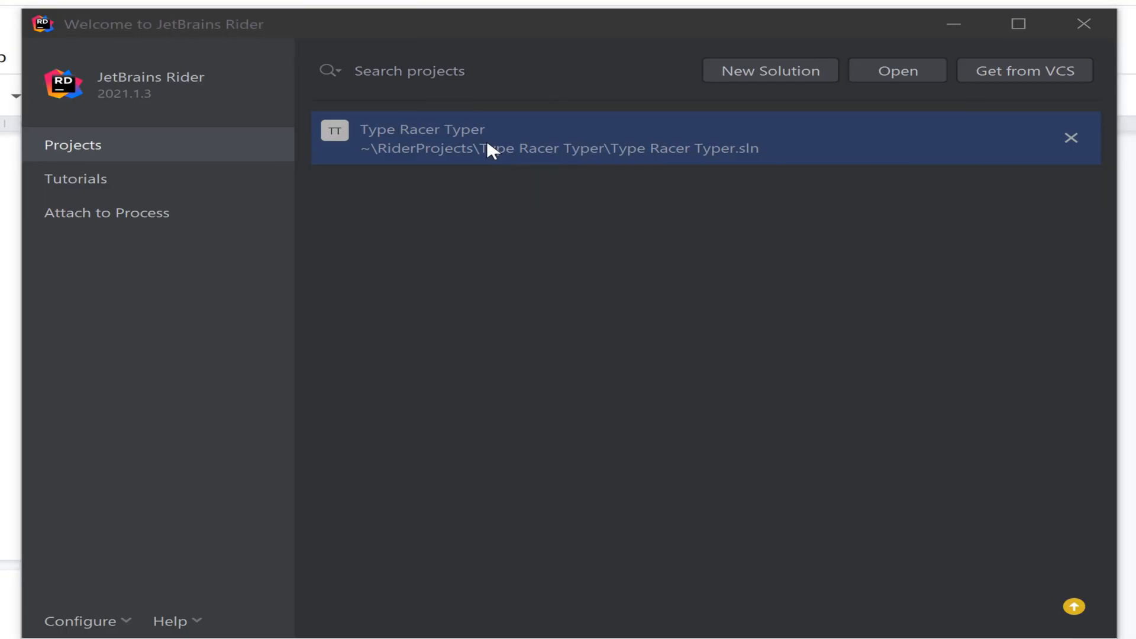
Step: Attempt to reopen the Type Racer Typer solution and acknowledge the missing-path error
click(487, 140)
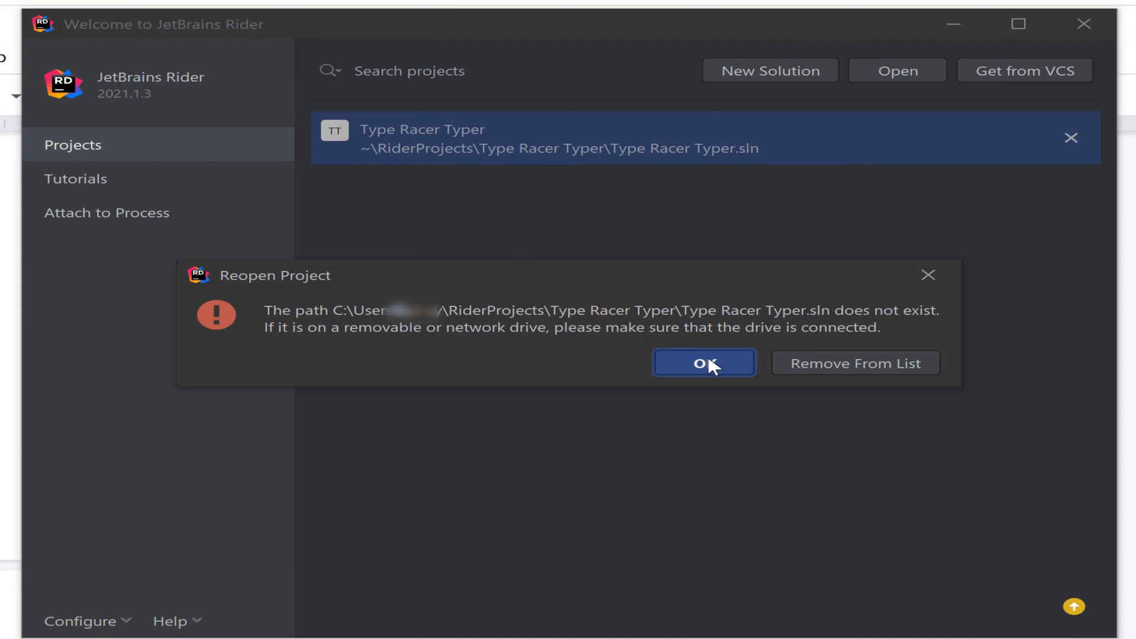
click(812, 363)
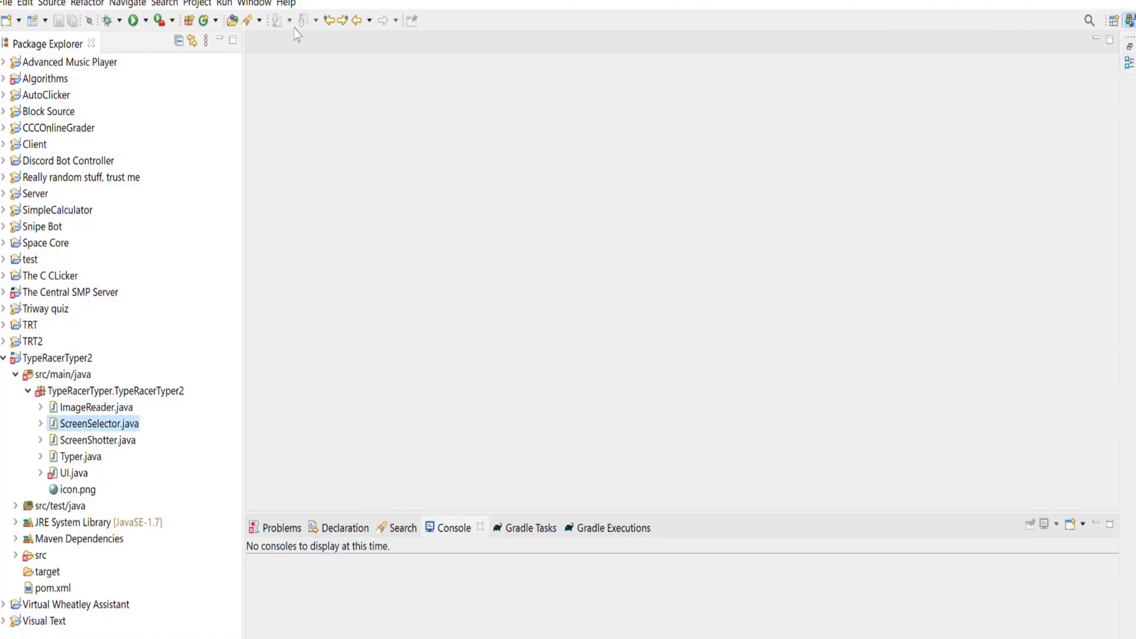
Step: Open ImageReader, ScreenSelector, ScreenShotter and Typer source files from Package Explorer
double_click(95, 406)
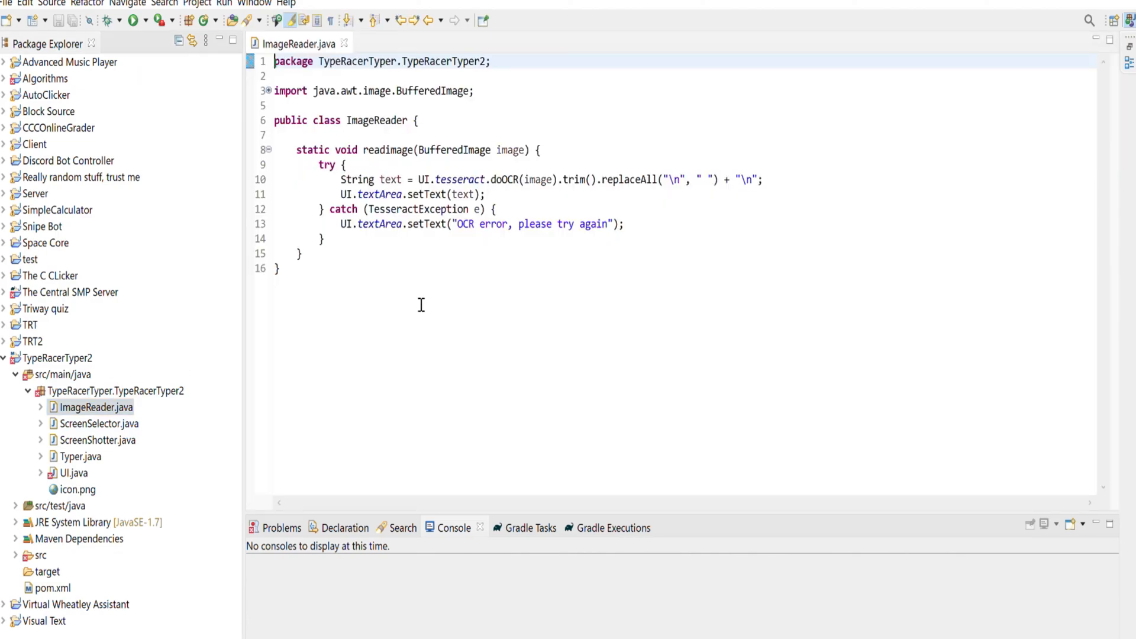
click(98, 423)
scroll(621, 266, down, 15)
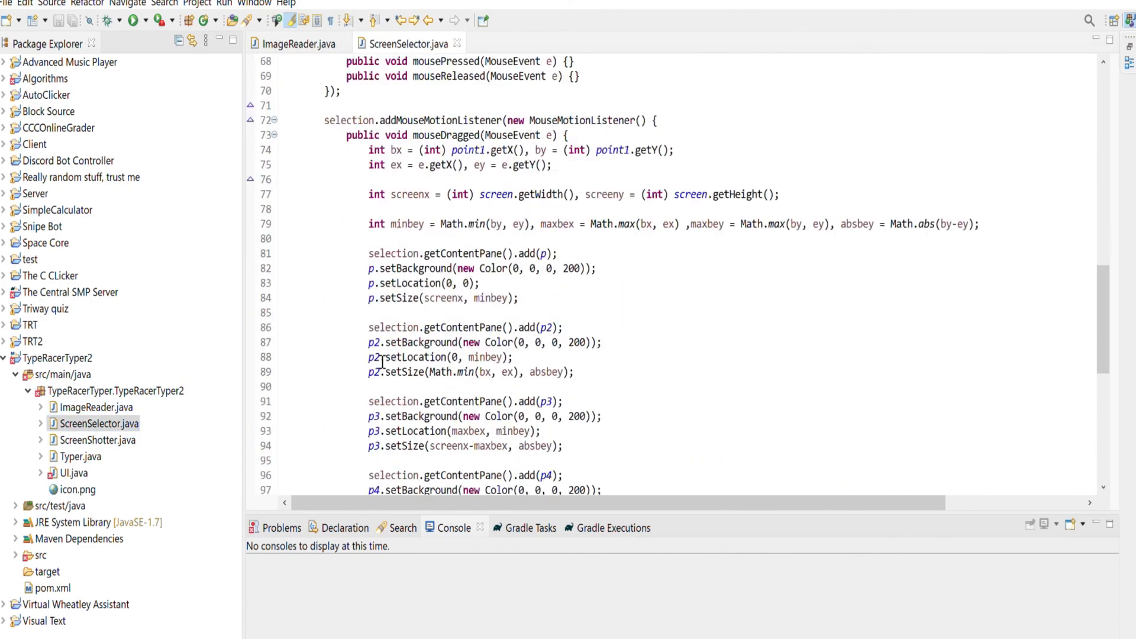
scroll(621, 266, down, 10)
click(124, 439)
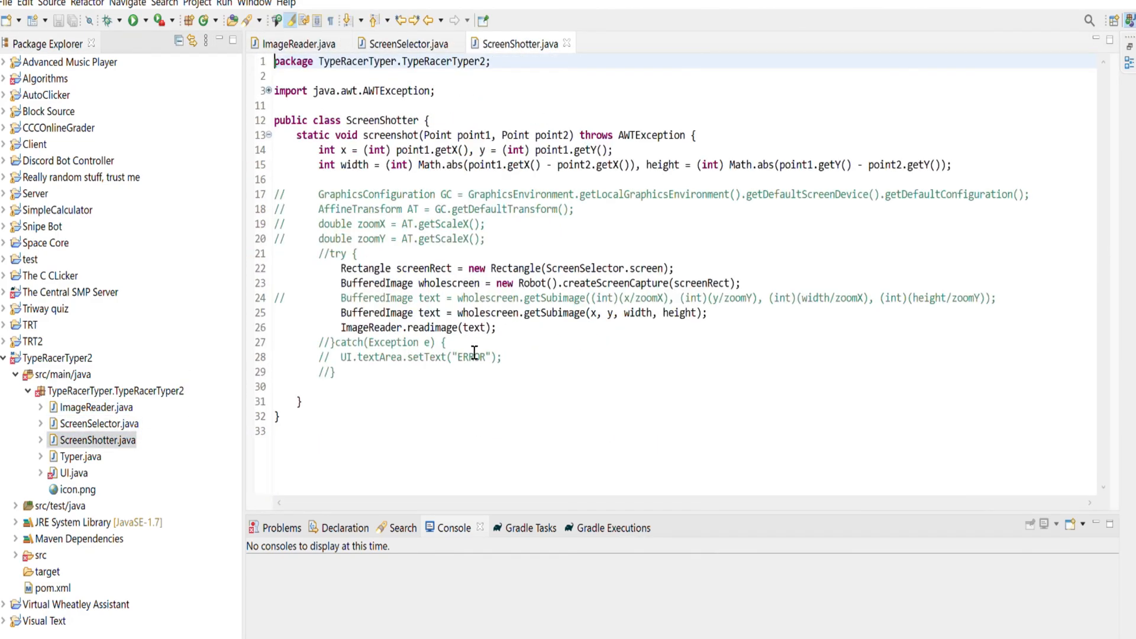
double_click(81, 456)
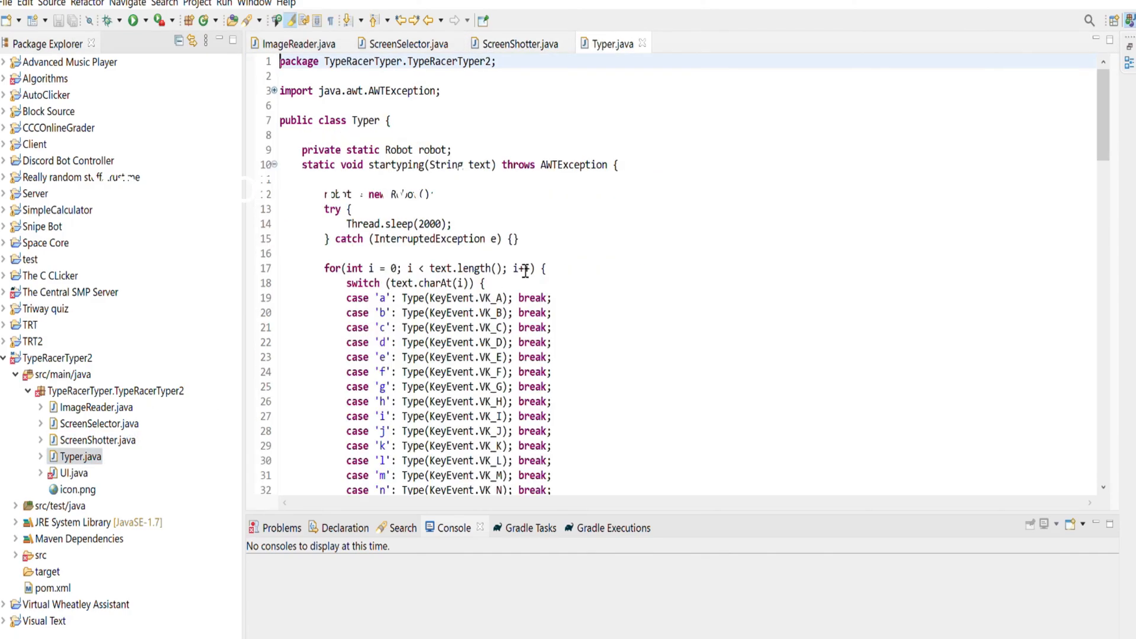
scroll(546, 268, down, 10)
scroll(546, 268, down, 5)
scroll(546, 268, down, 10)
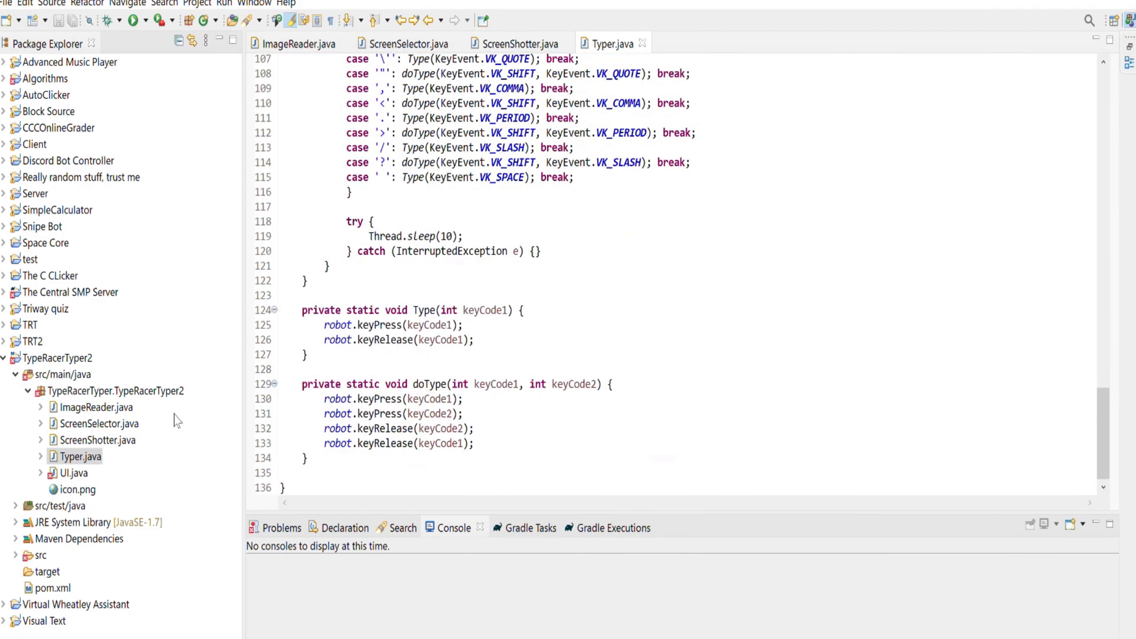
Step: Open UI.java and icon.png, return to UI.java, then open the project's pom.xml
double_click(73, 473)
scroll(571, 227, down, 10)
scroll(571, 227, down, 10)
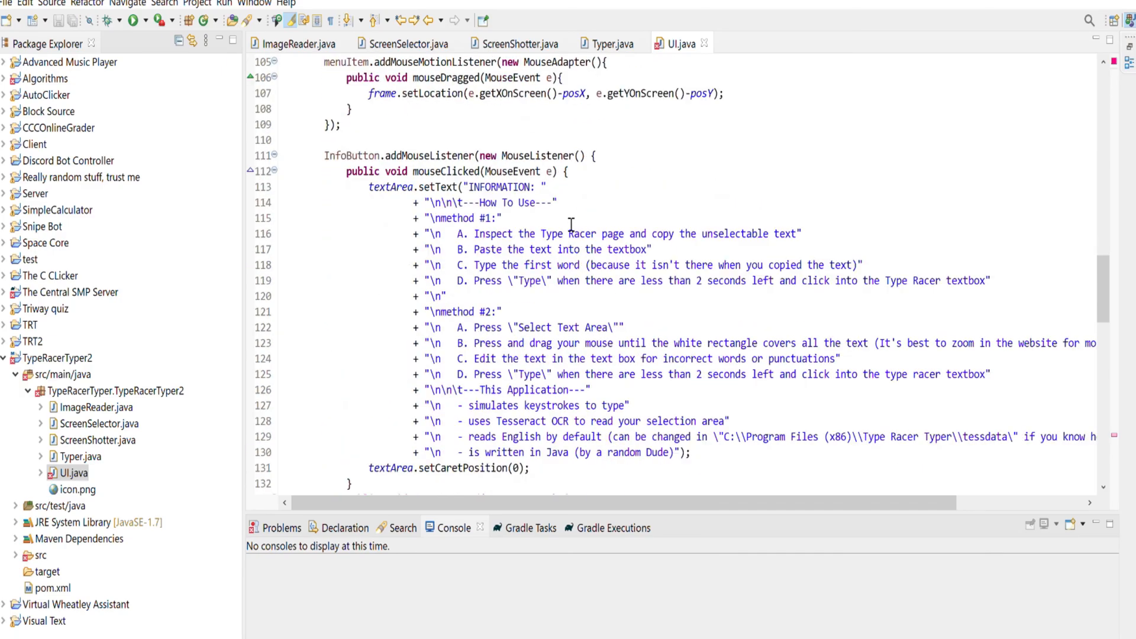
scroll(571, 227, down, 10)
scroll(571, 226, down, 10)
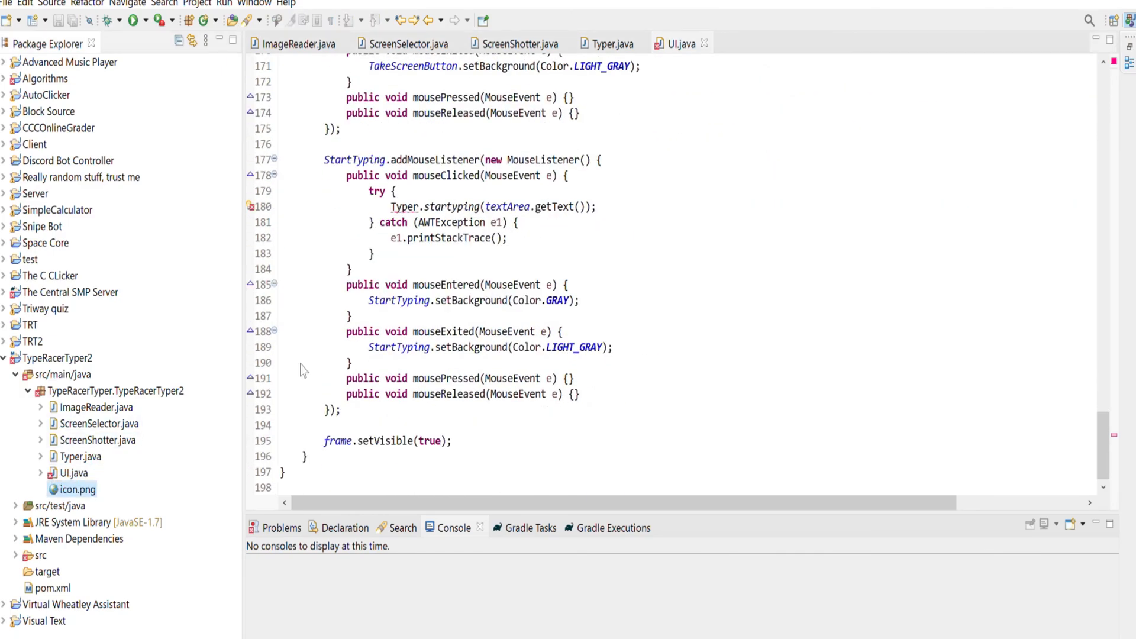
double_click(78, 489)
click(682, 43)
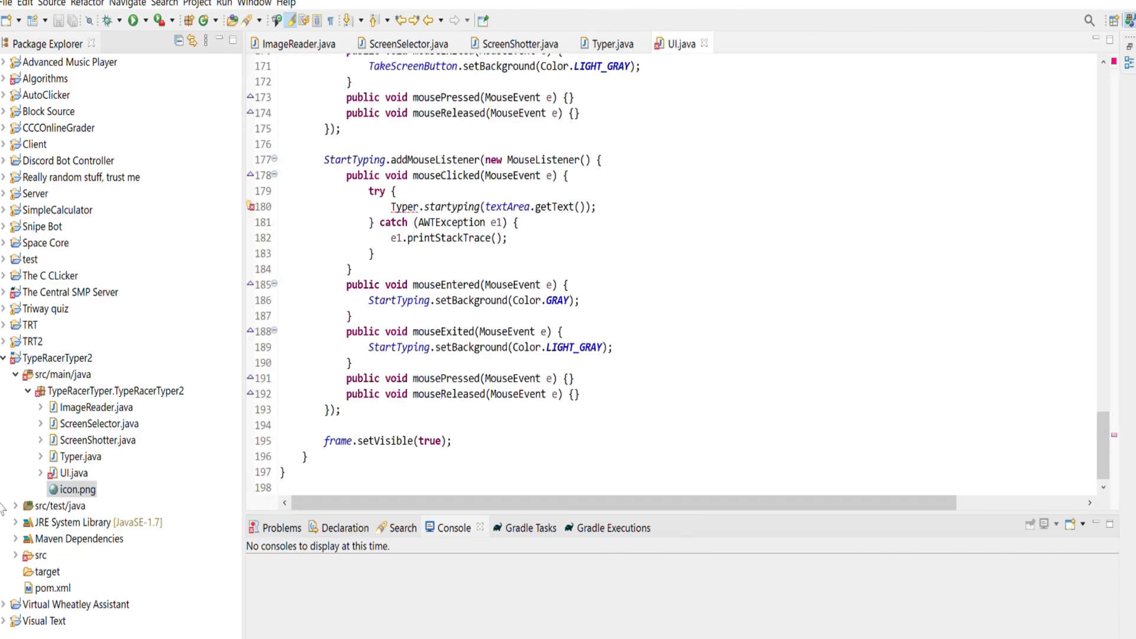
double_click(53, 588)
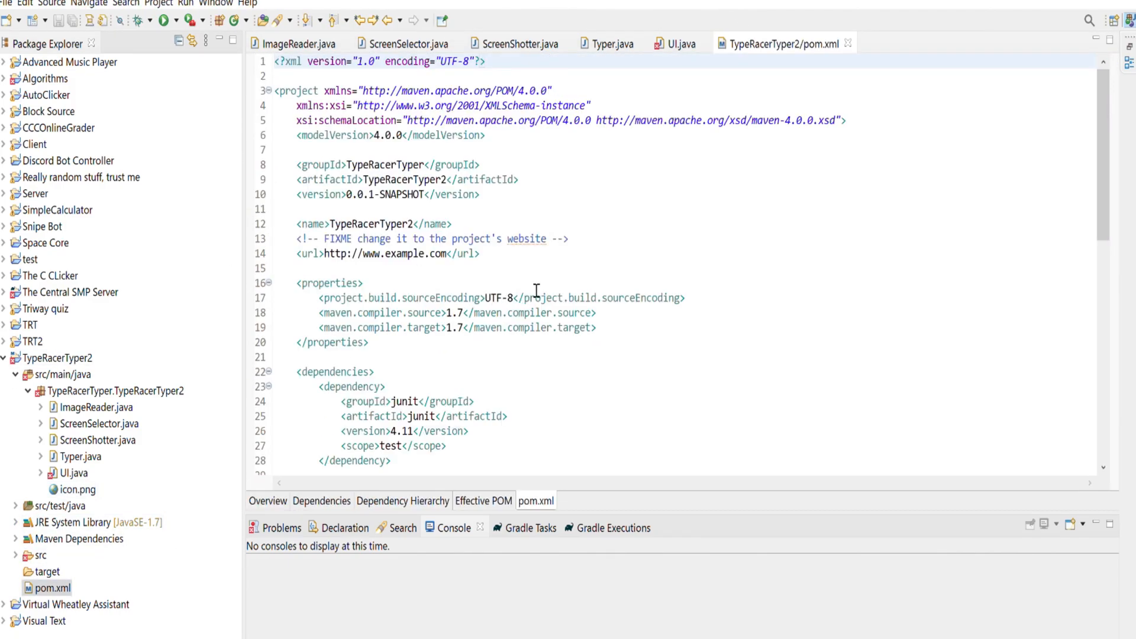
scroll(535, 290, down, 6)
scroll(533, 284, down, 3)
scroll(534, 285, up, 3)
Step: Check the tess4j dependency version, then begin the TypeRacer anti-cheat typing test
click(392, 275)
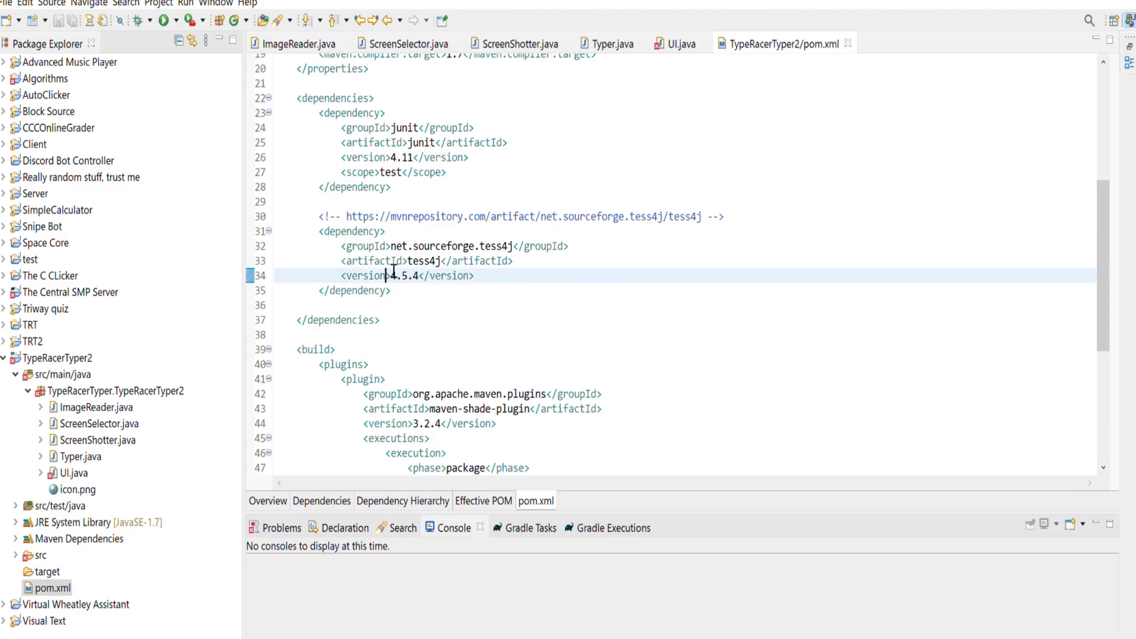
scroll(426, 301, down, 6)
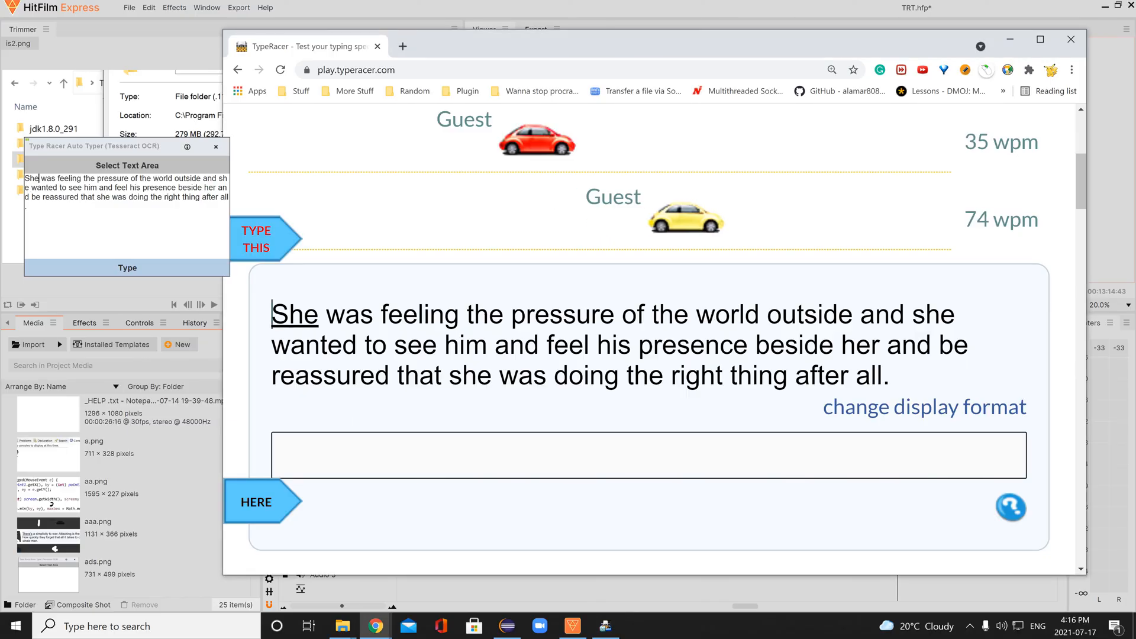
text(She was feeling the pressure of the world outside and she wanted to see him and )
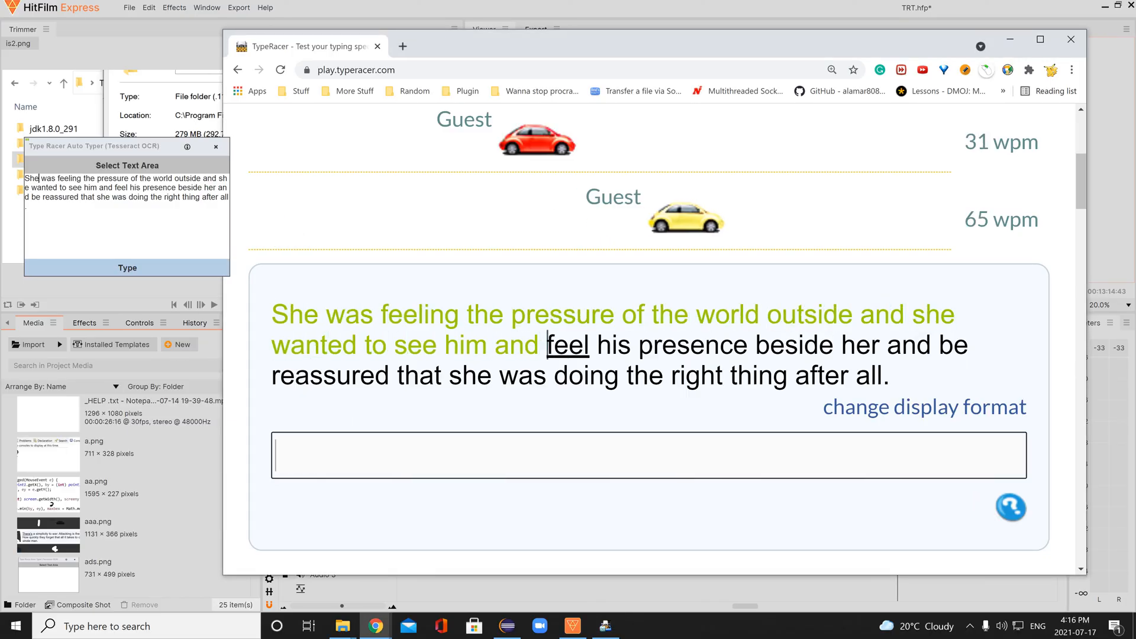
text(feel his presence beside her and be reassured that she was doing the right thing after all.)
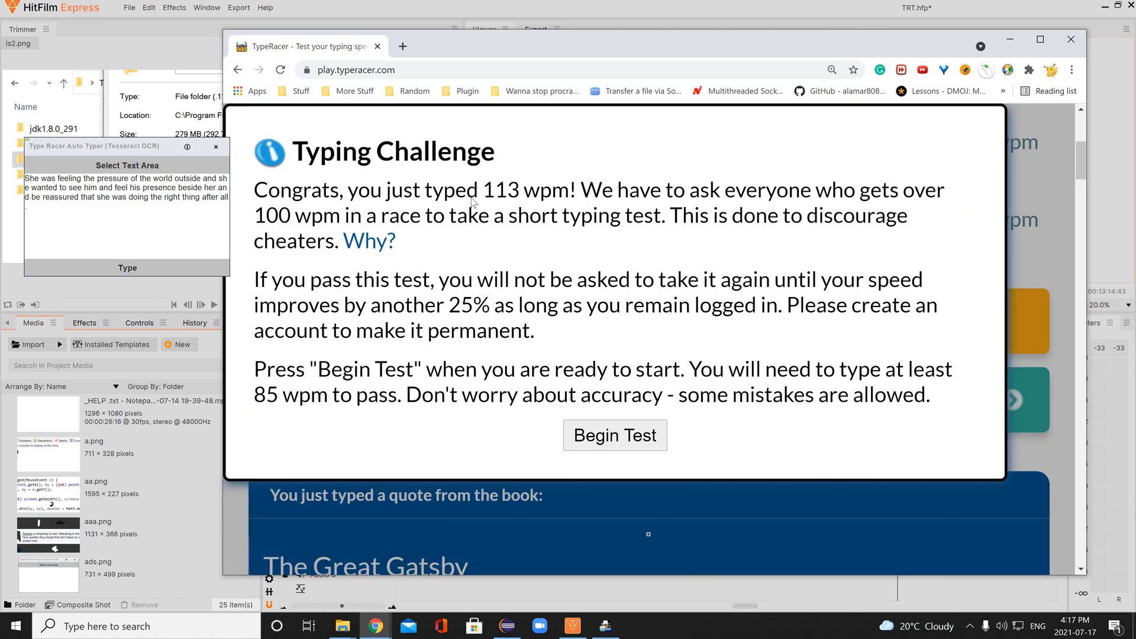
click(615, 435)
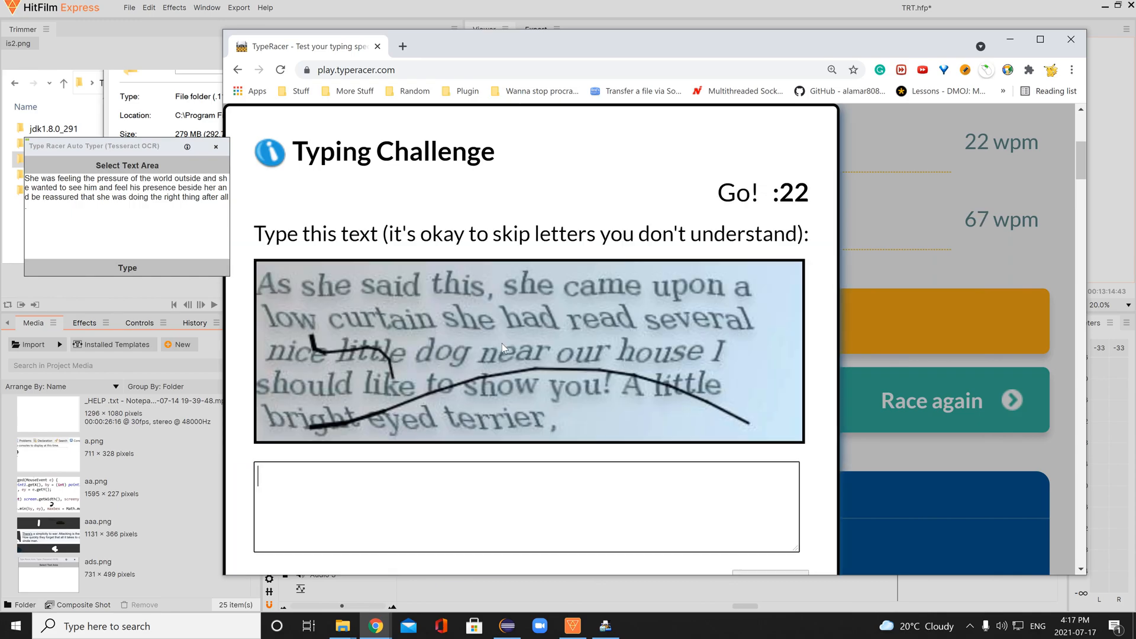